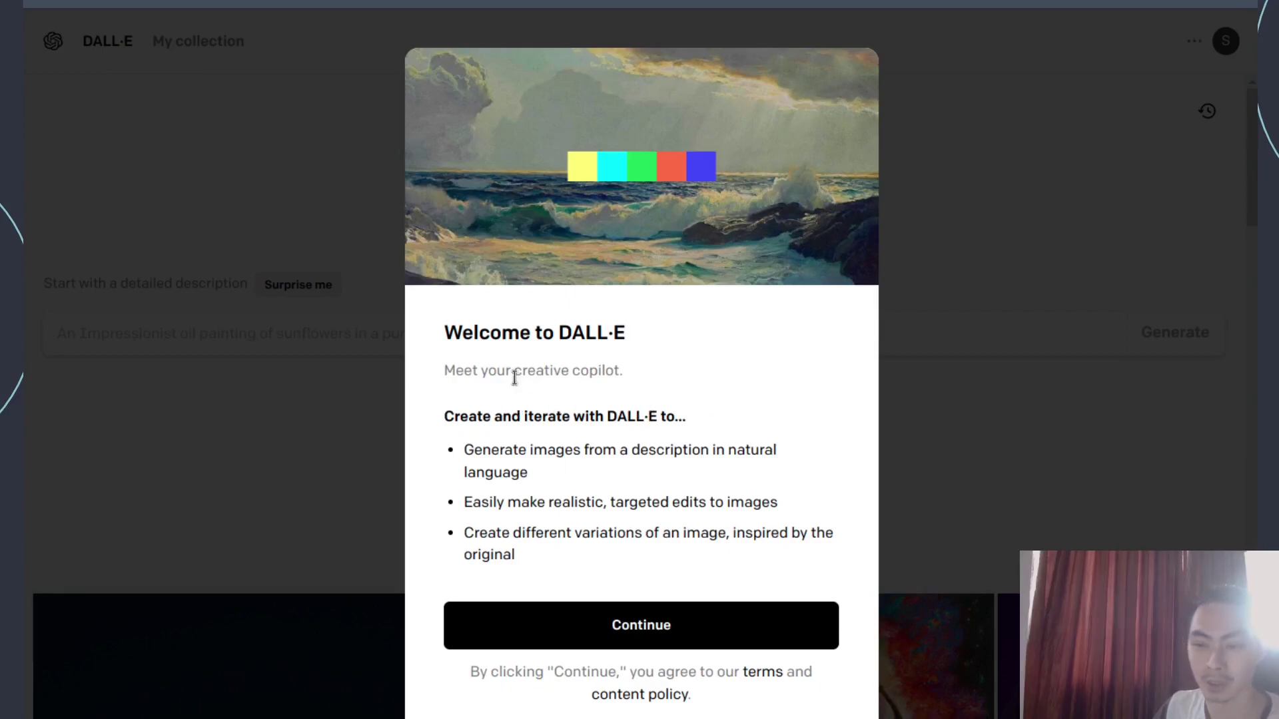
# Step: Dismiss the welcome and free-credits notices (50 credits first month, 15 refilled monthly)
pyautogui.moveTo(514, 377); pyautogui.dragTo(619, 374)
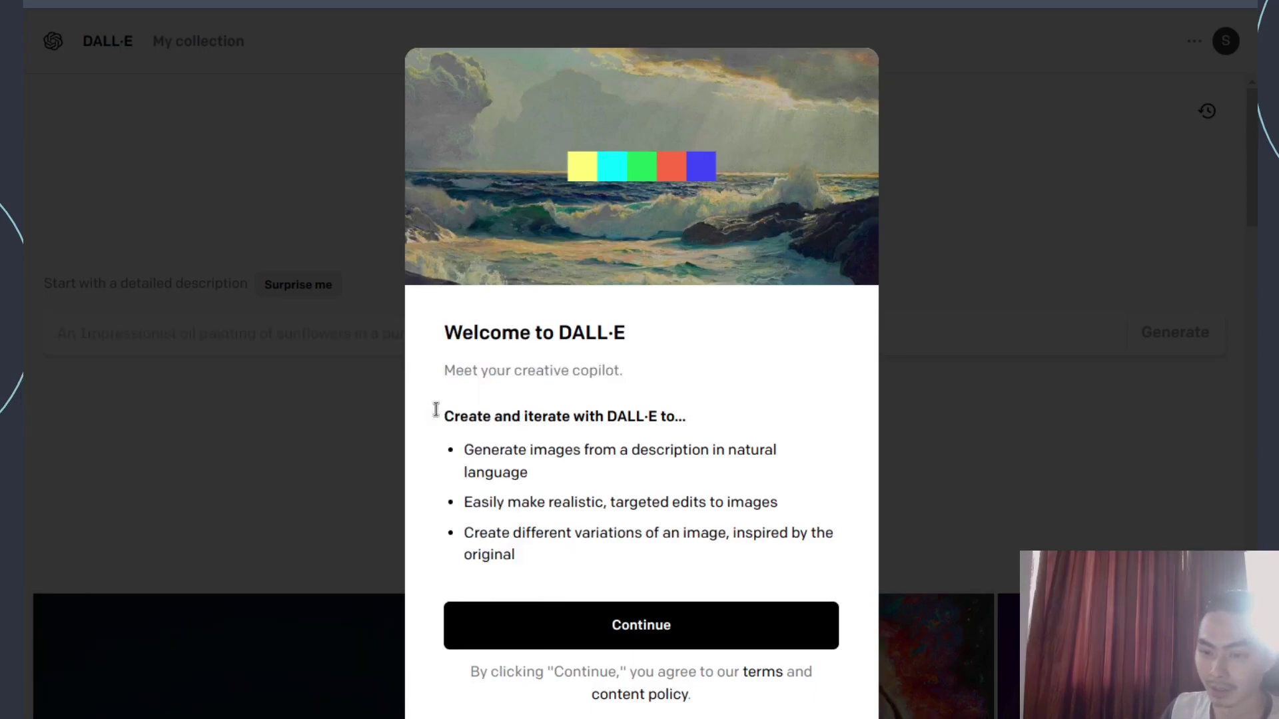
pyautogui.click(658, 647)
pyautogui.moveTo(451, 462); pyautogui.dragTo(554, 473)
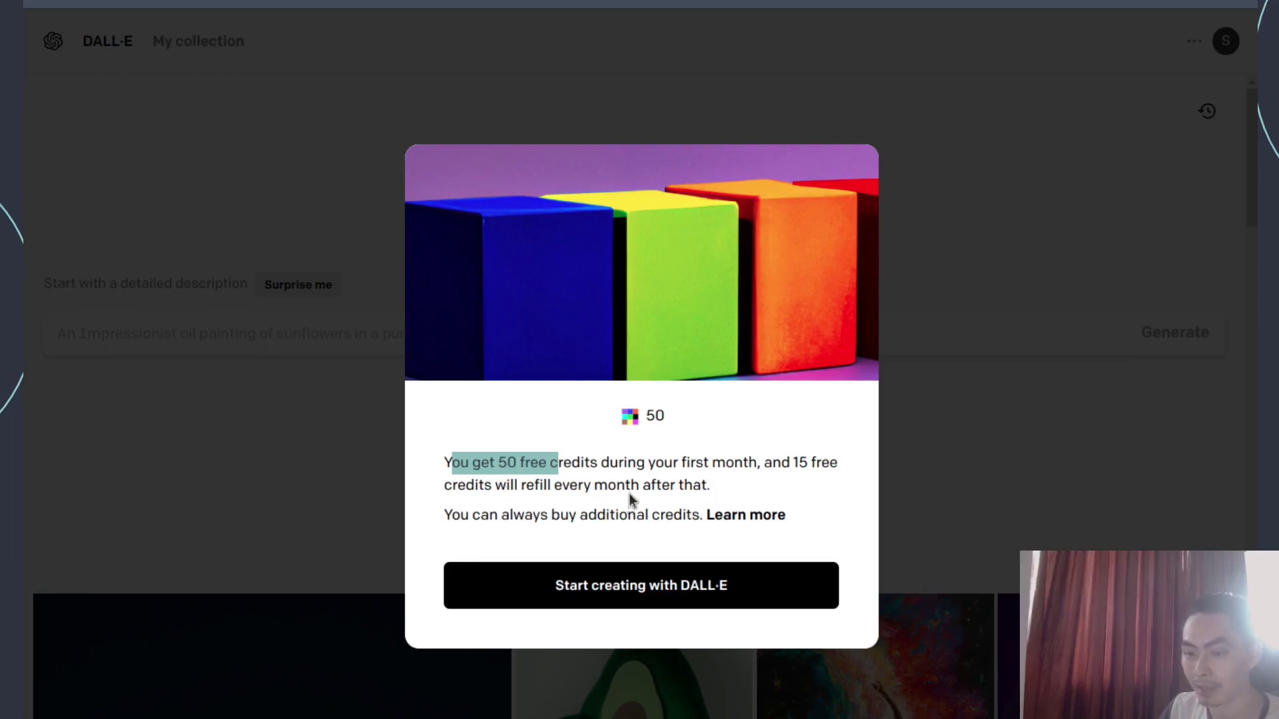
pyautogui.click(753, 529)
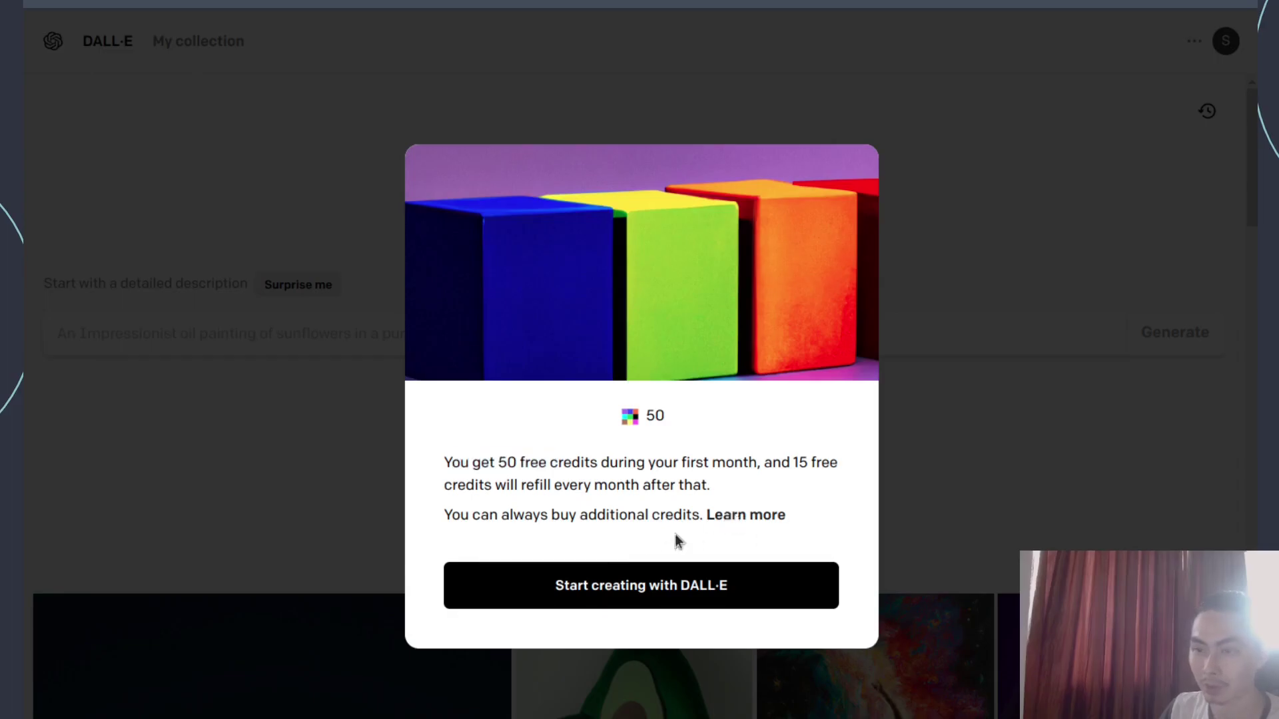
# Step: Fill the prompt with a random suggestion and generate 'a cat submarine chimera, digital art'
pyautogui.click(550, 603)
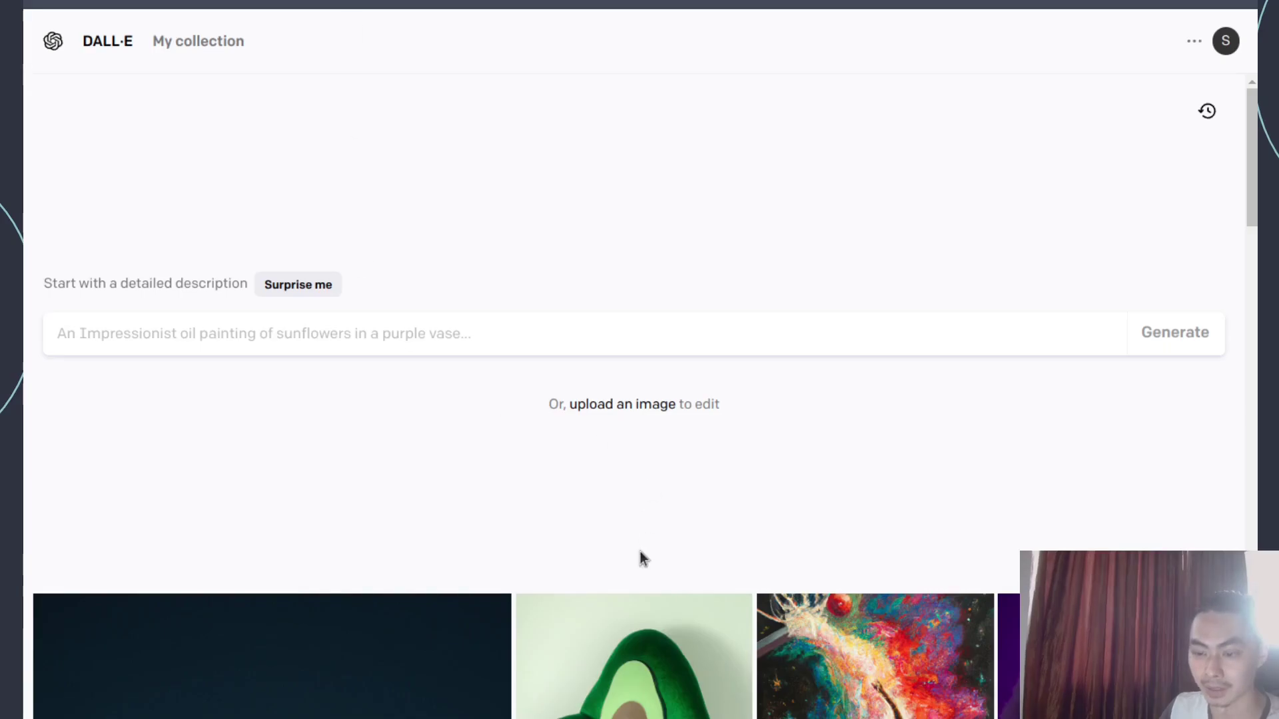
pyautogui.scroll(-10, 639, 557)
pyautogui.scroll(10, 581, 577)
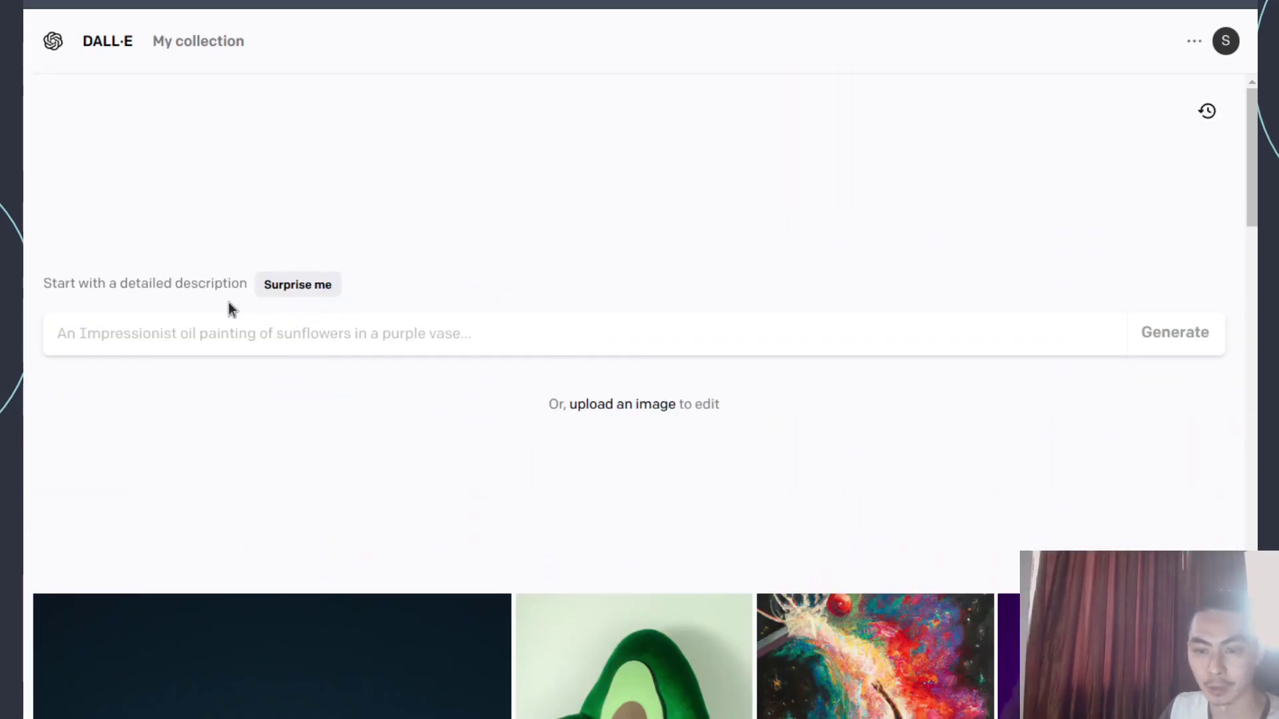
pyautogui.click(306, 284)
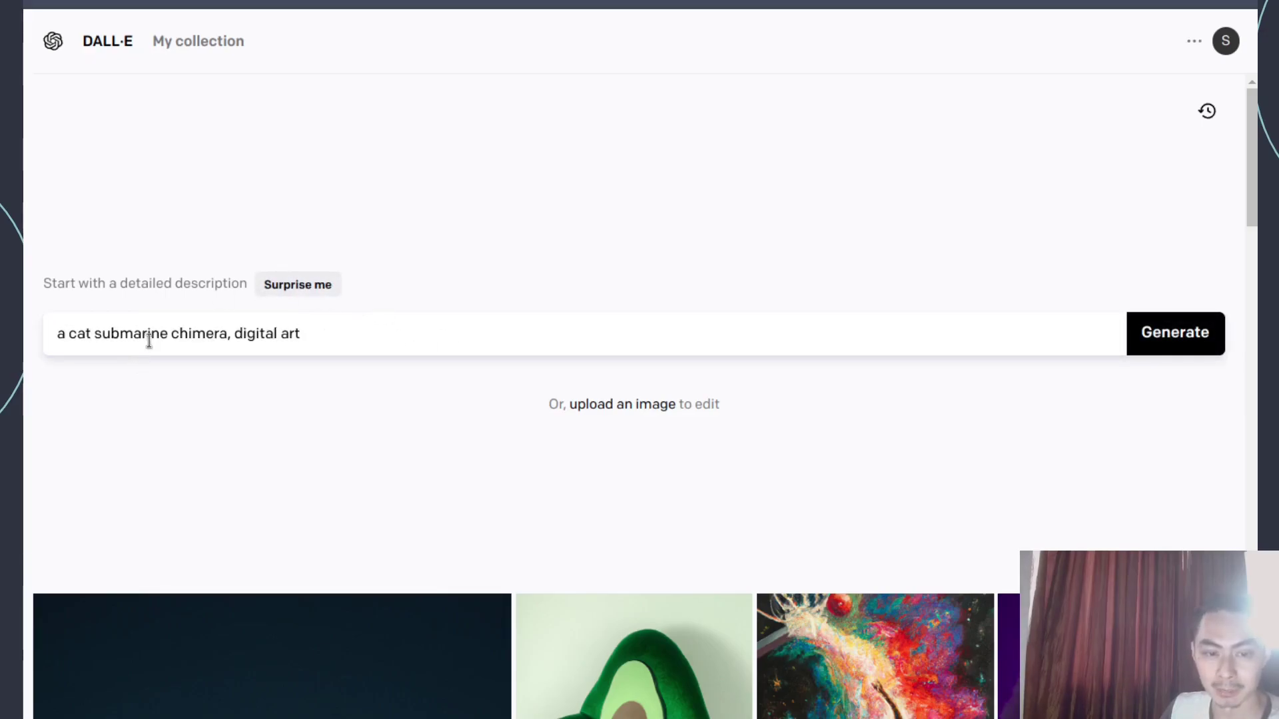
pyautogui.click(1169, 337)
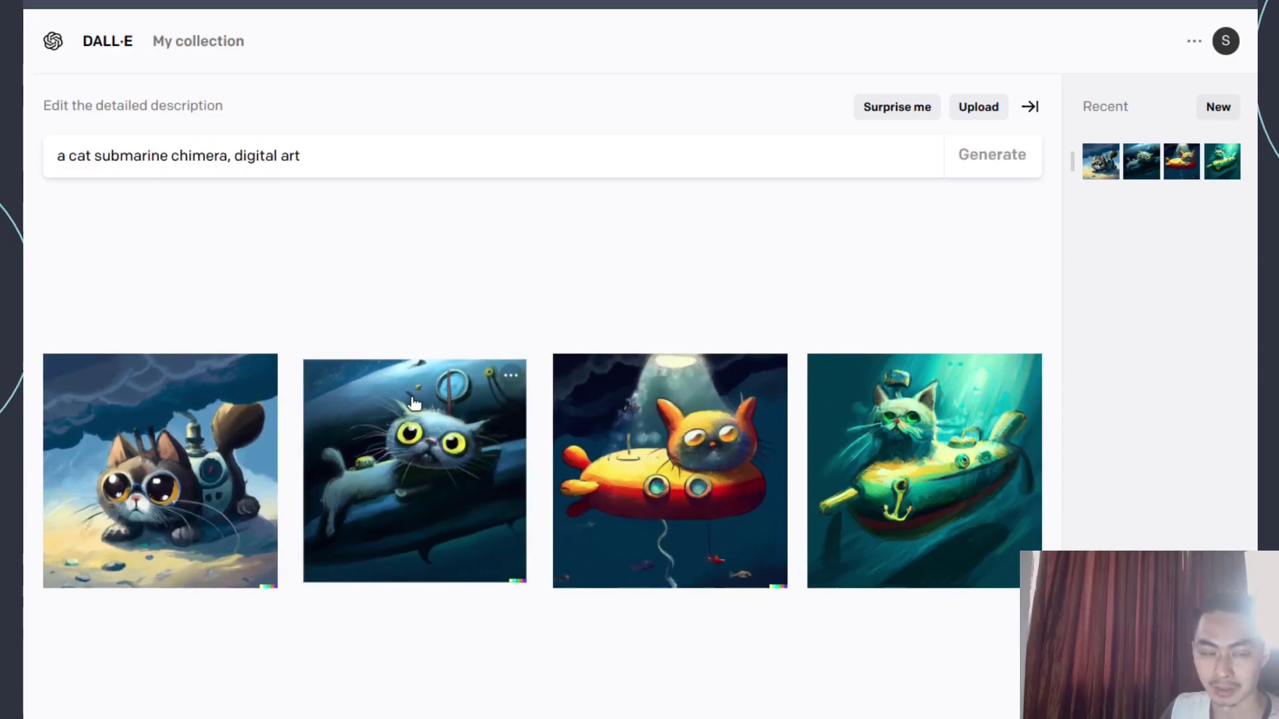
# Step: Replace the prompt with a famous athlete running a triathlon in the middle of nowhere, then generate
pyautogui.click(254, 149)
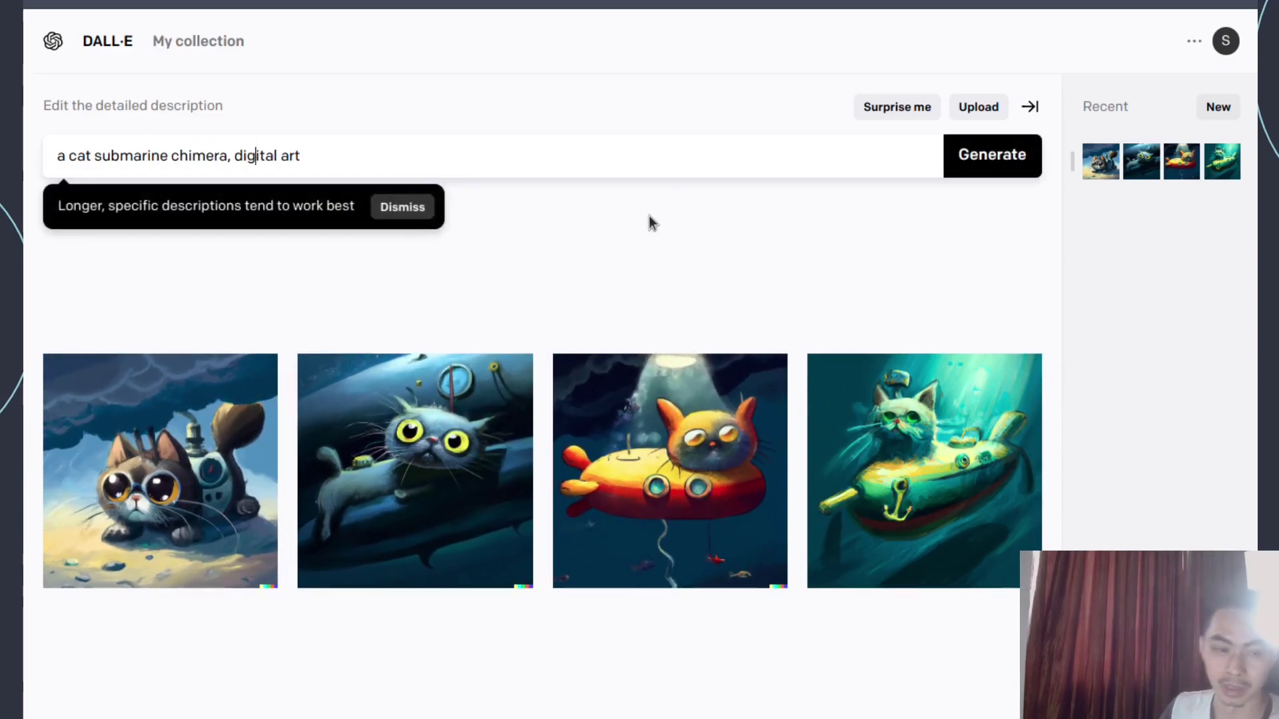
pyautogui.hotkey('ctrl', 'a')
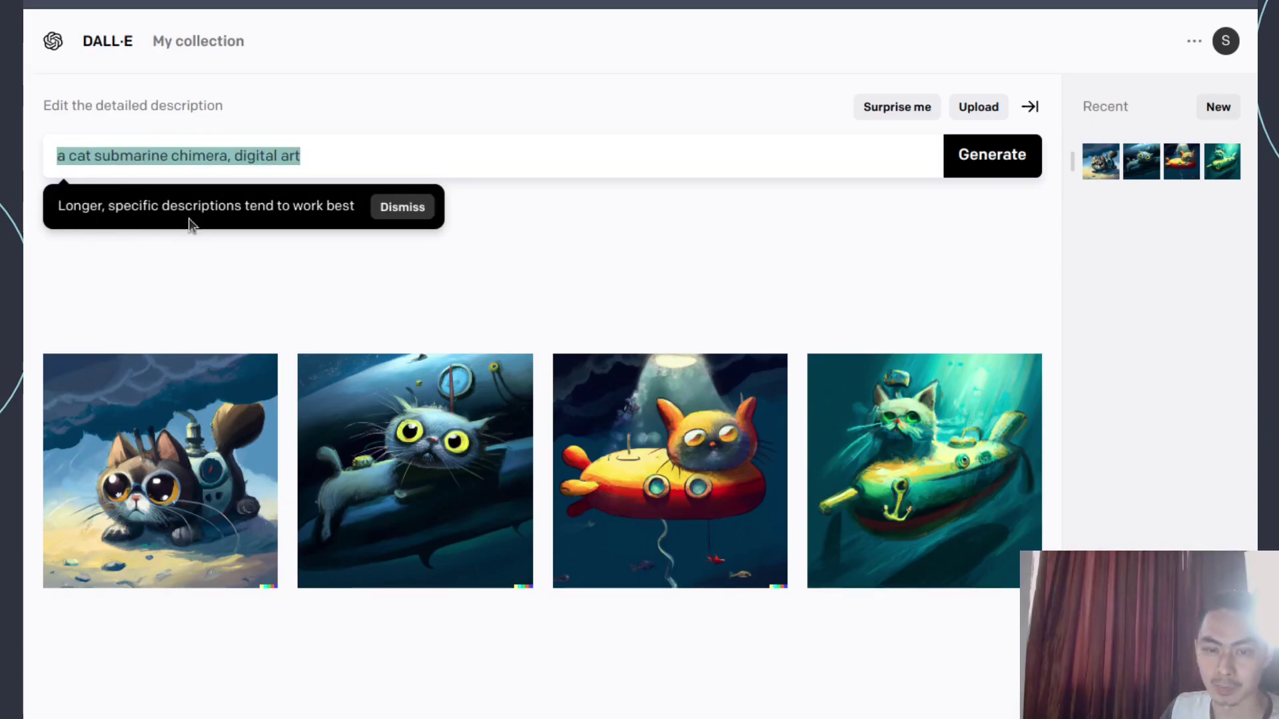
pyautogui.press('BackSpace')
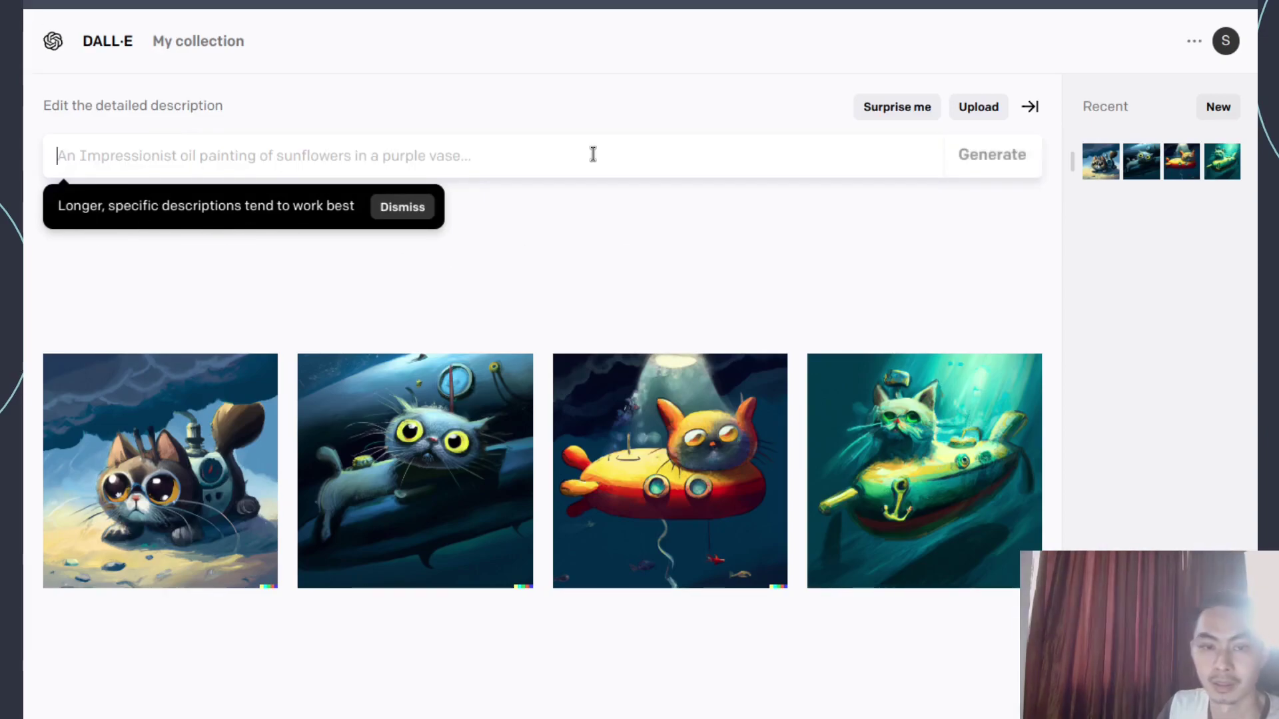
pyautogui.write('LeBron Jame')
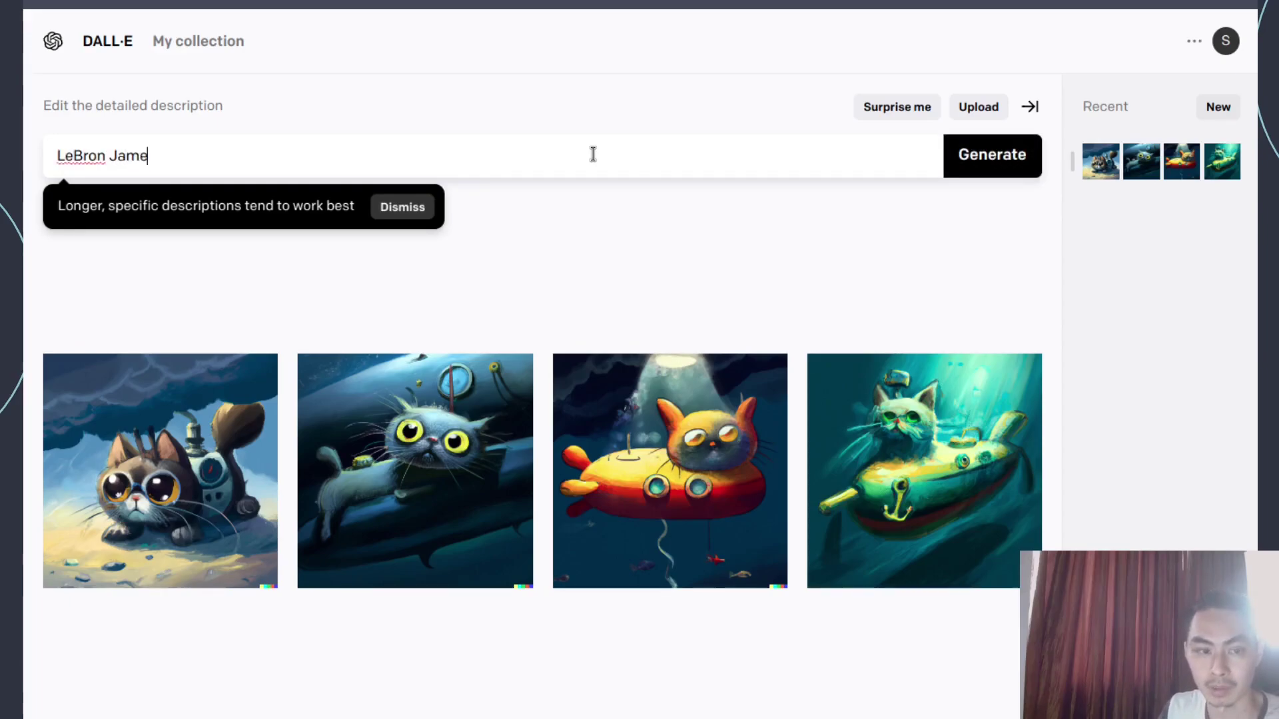
pyautogui.write('s running a trial')
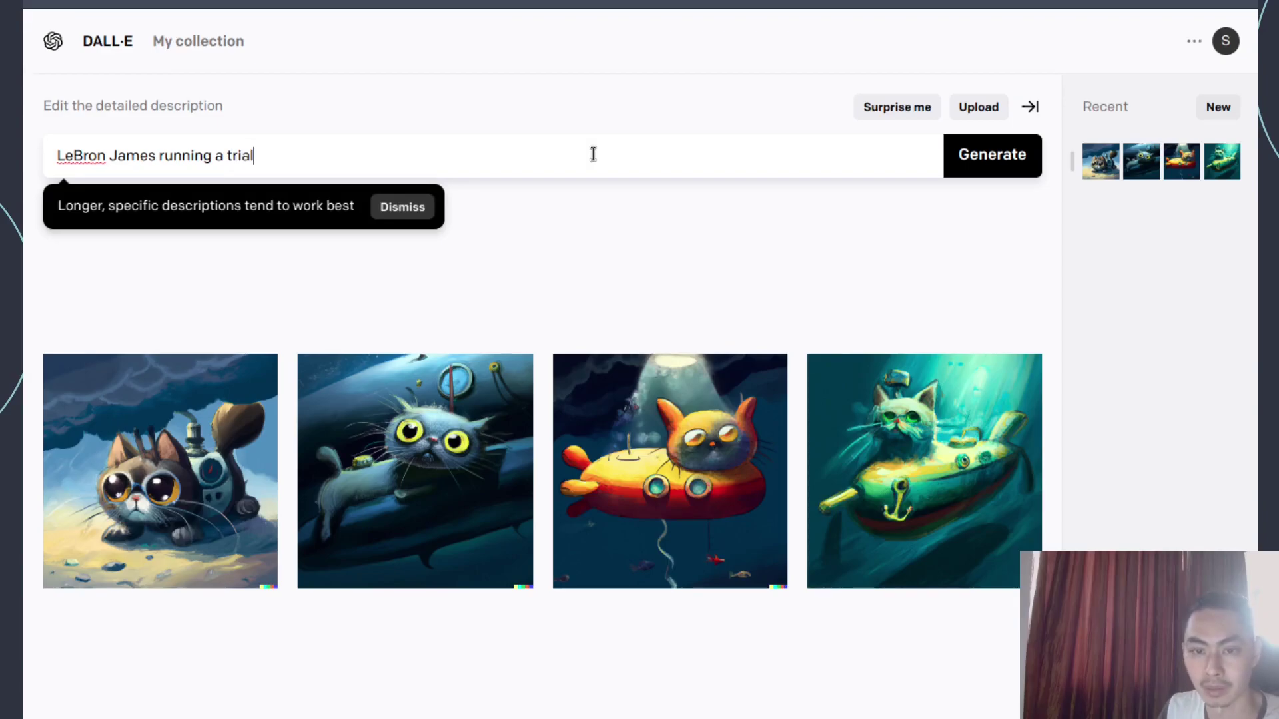
pyautogui.press('BackSpace')
pyautogui.write('thlon ')
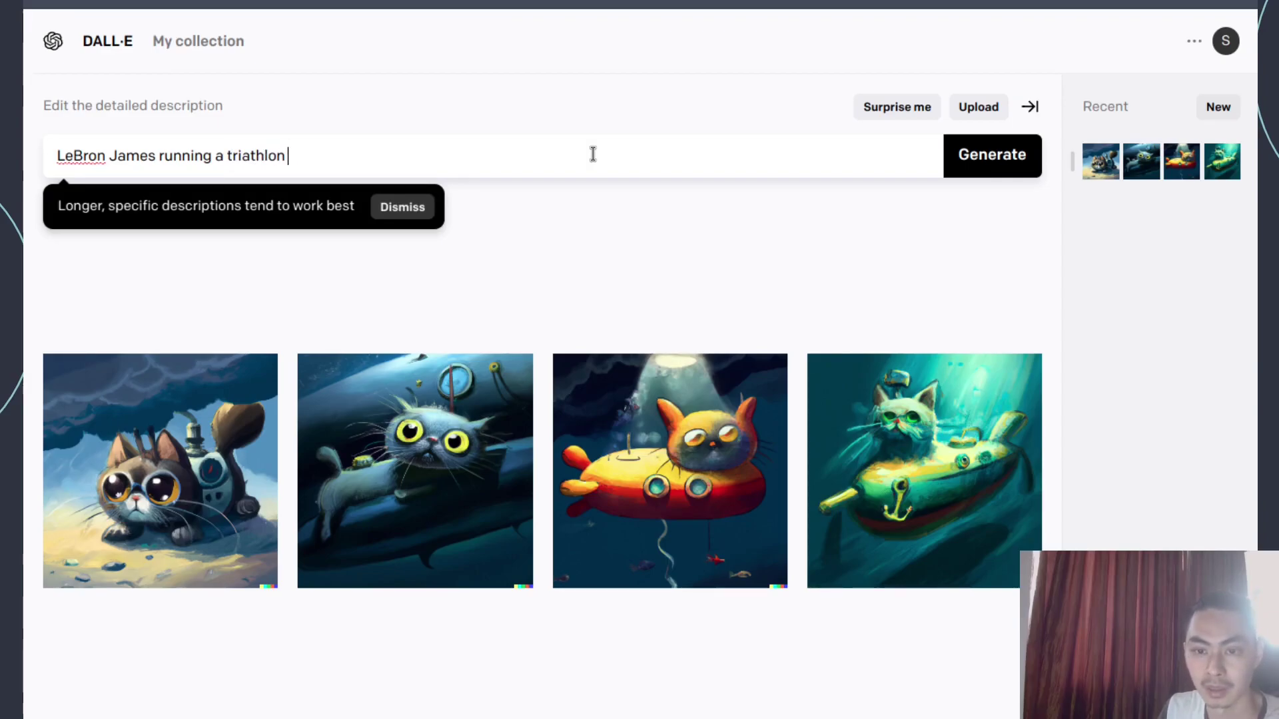
pyautogui.write('in the middle of nowhere')
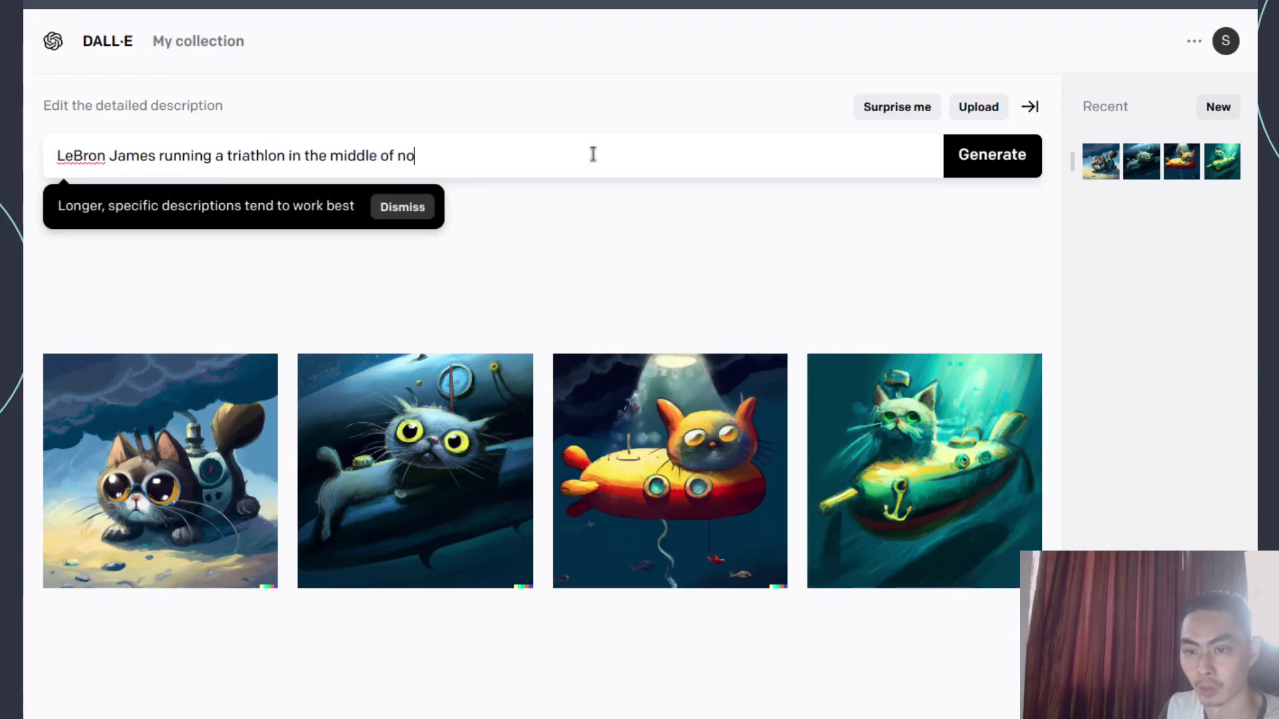
pyautogui.click(958, 172)
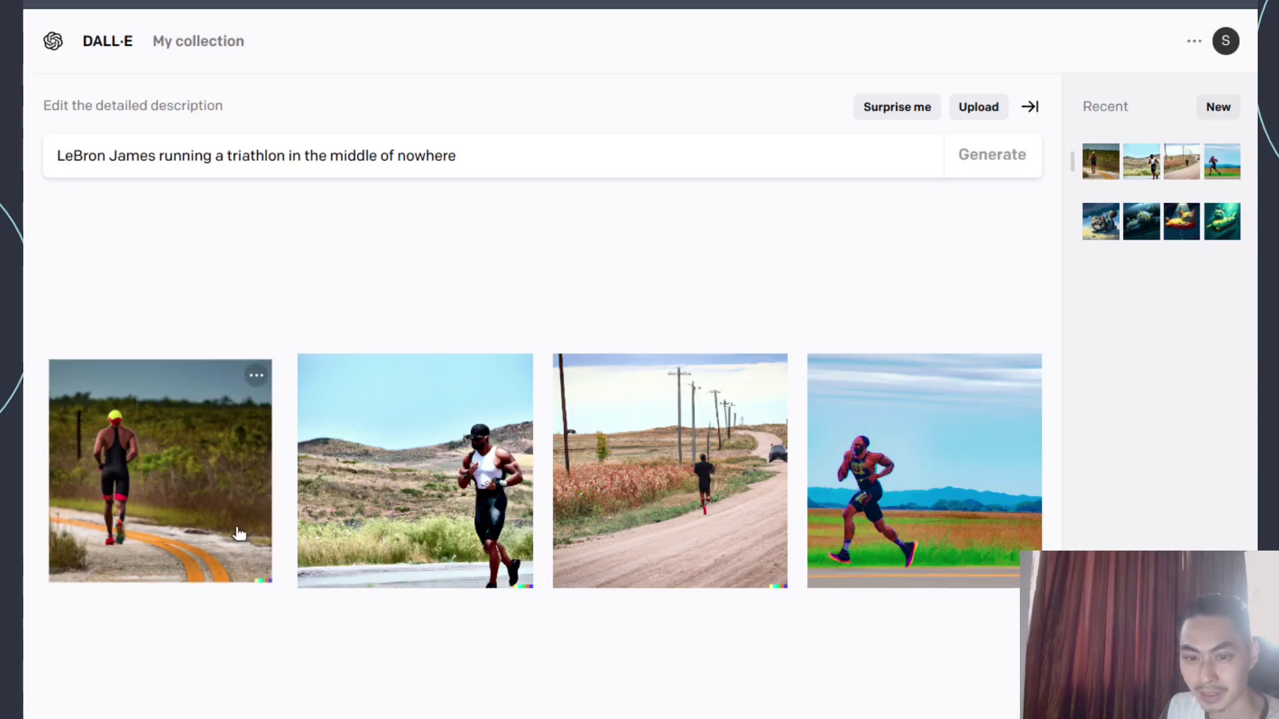
# Step: Browse the triathlon images, then open the white-top runner among dry hills full-size
pyautogui.click(317, 542)
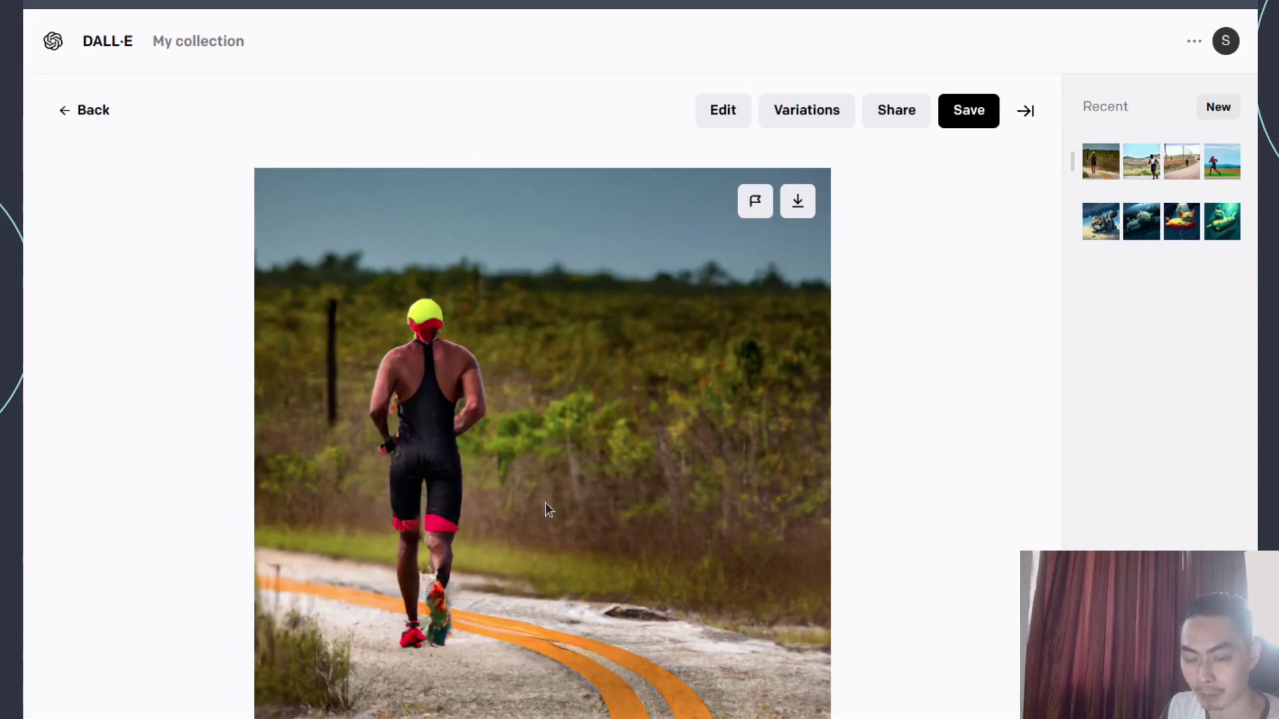
pyautogui.click(1013, 453)
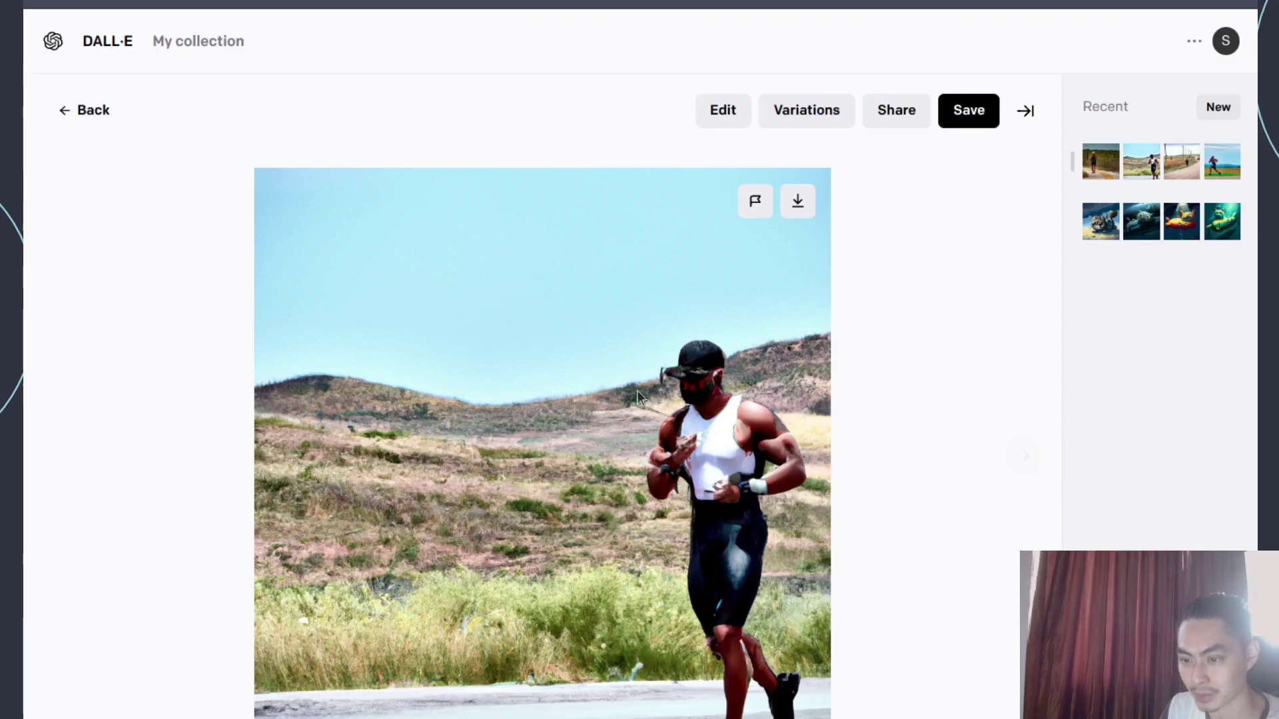
pyautogui.click(1031, 469)
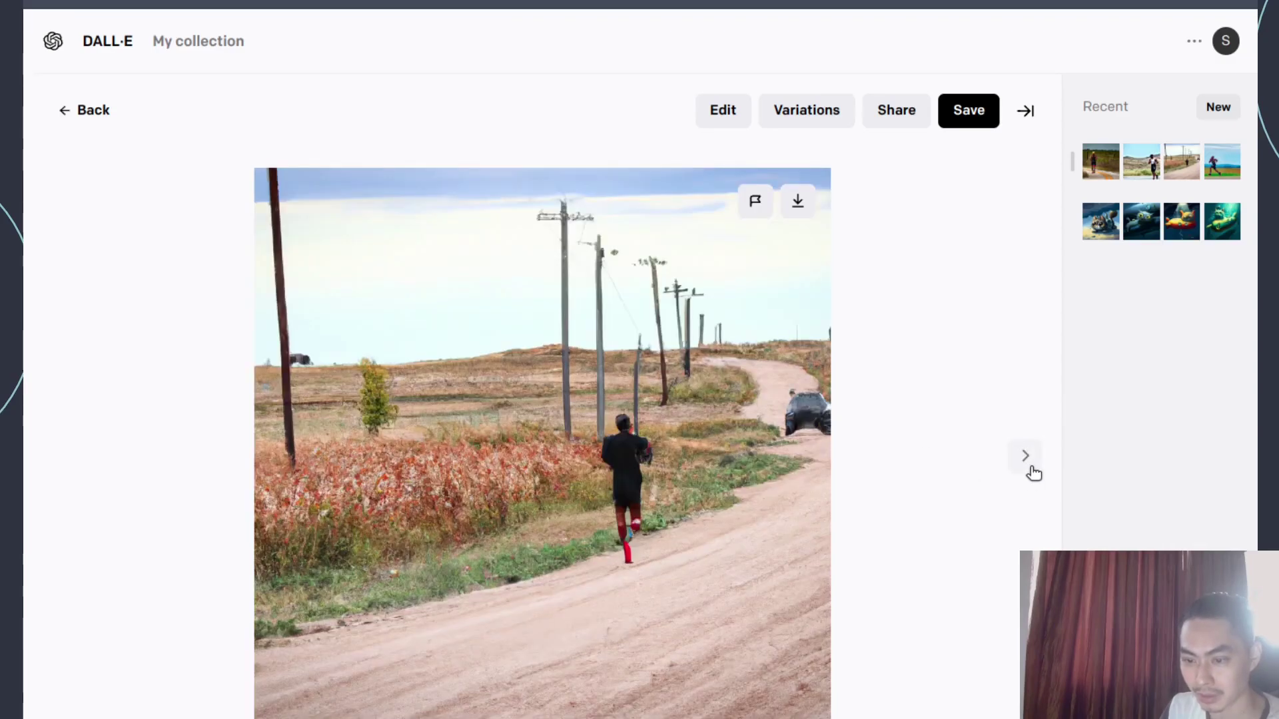
pyautogui.press('Escape')
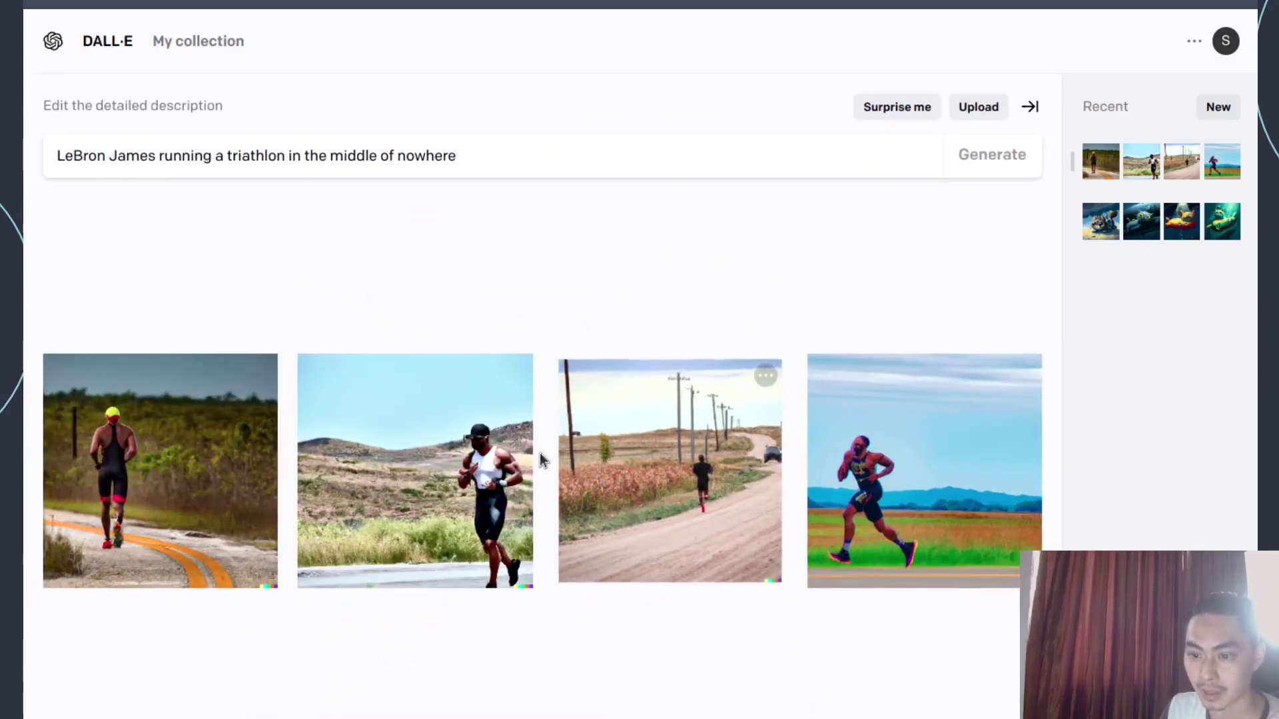
pyautogui.click(445, 460)
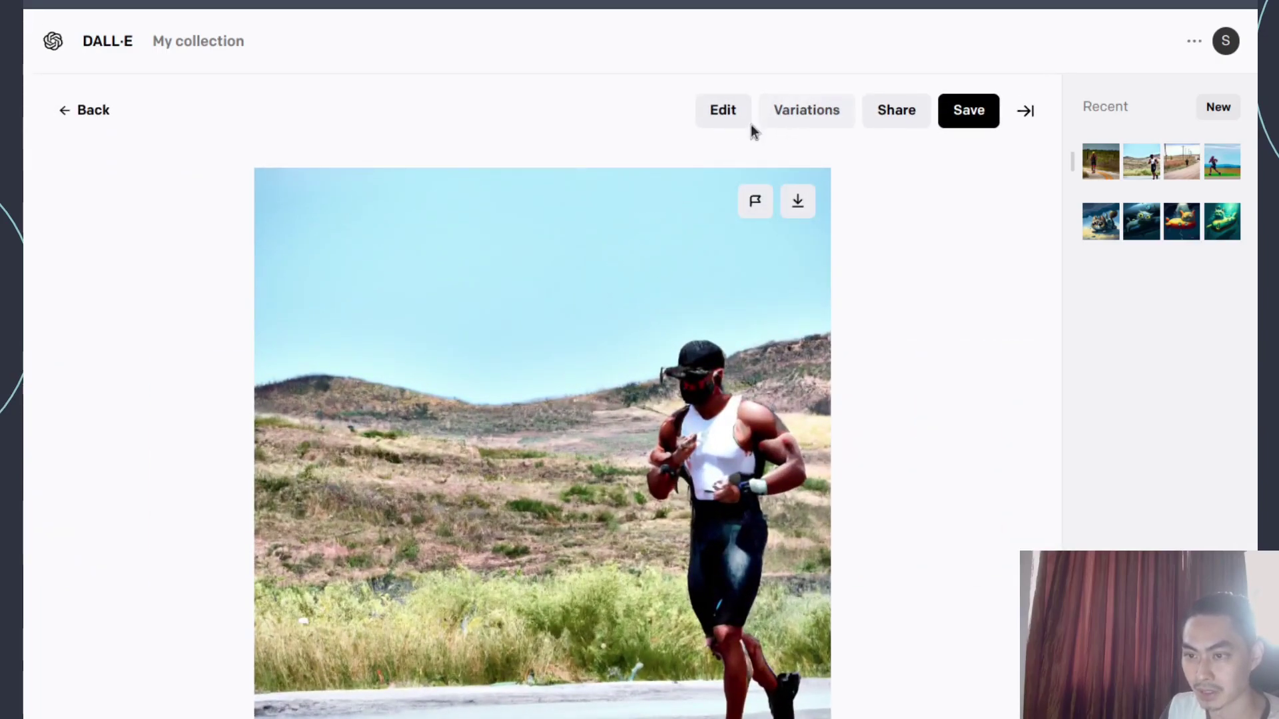
# Step: Erase the sky and hills around the white-top runner and generate new background fills
pyautogui.click(731, 117)
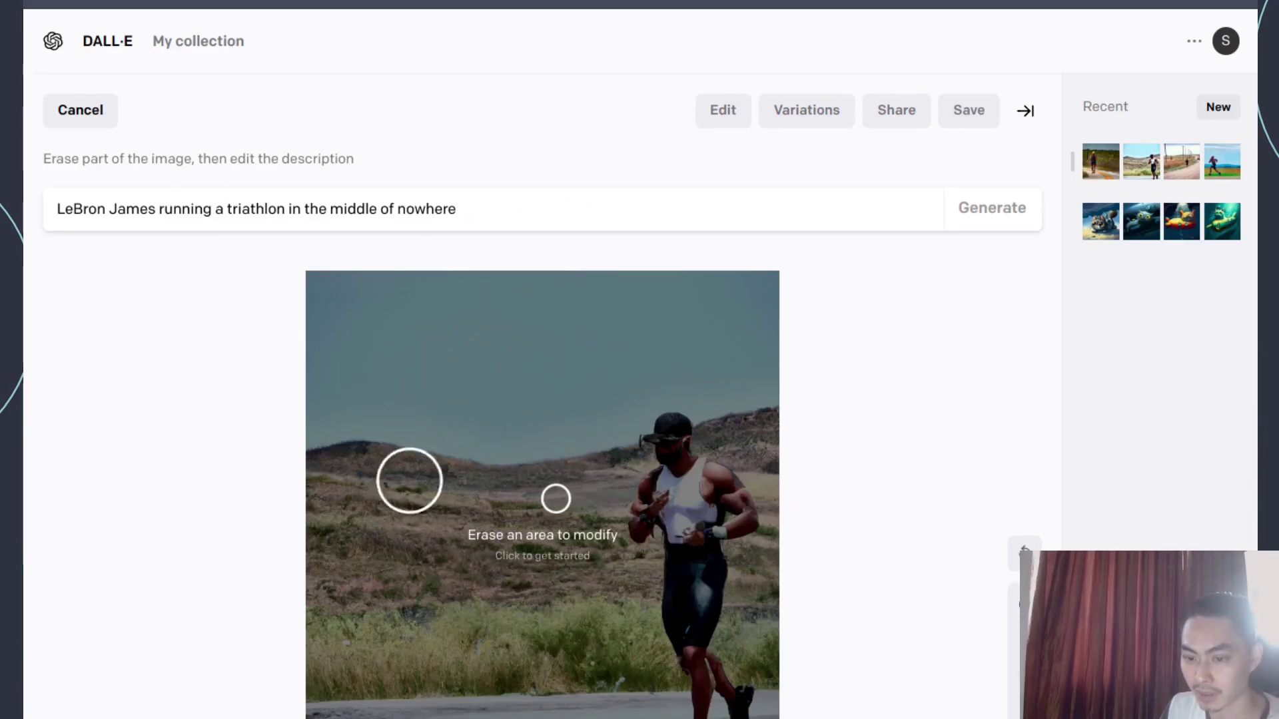
pyautogui.moveTo(495, 489)
pyautogui.mouseDown()
pyautogui.moveTo(444, 491)
pyautogui.moveTo(520, 489)
pyautogui.moveTo(363, 460)
pyautogui.moveTo(545, 484)
pyautogui.moveTo(620, 441)
pyautogui.mouseUp()
pyautogui.moveTo(775, 399)
pyautogui.mouseDown()
pyautogui.moveTo(727, 431)
pyautogui.moveTo(763, 439)
pyautogui.moveTo(569, 409)
pyautogui.moveTo(606, 416)
pyautogui.moveTo(362, 328)
pyautogui.moveTo(312, 275)
pyautogui.moveTo(308, 321)
pyautogui.moveTo(345, 380)
pyautogui.moveTo(270, 365)
pyautogui.moveTo(400, 336)
pyautogui.moveTo(402, 289)
pyautogui.moveTo(342, 267)
pyautogui.moveTo(581, 275)
pyautogui.moveTo(712, 263)
pyautogui.moveTo(468, 289)
pyautogui.moveTo(431, 346)
pyautogui.moveTo(622, 351)
pyautogui.moveTo(638, 386)
pyautogui.moveTo(710, 346)
pyautogui.moveTo(723, 299)
pyautogui.moveTo(766, 342)
pyautogui.moveTo(729, 393)
pyautogui.mouseUp()
pyautogui.click(996, 210)
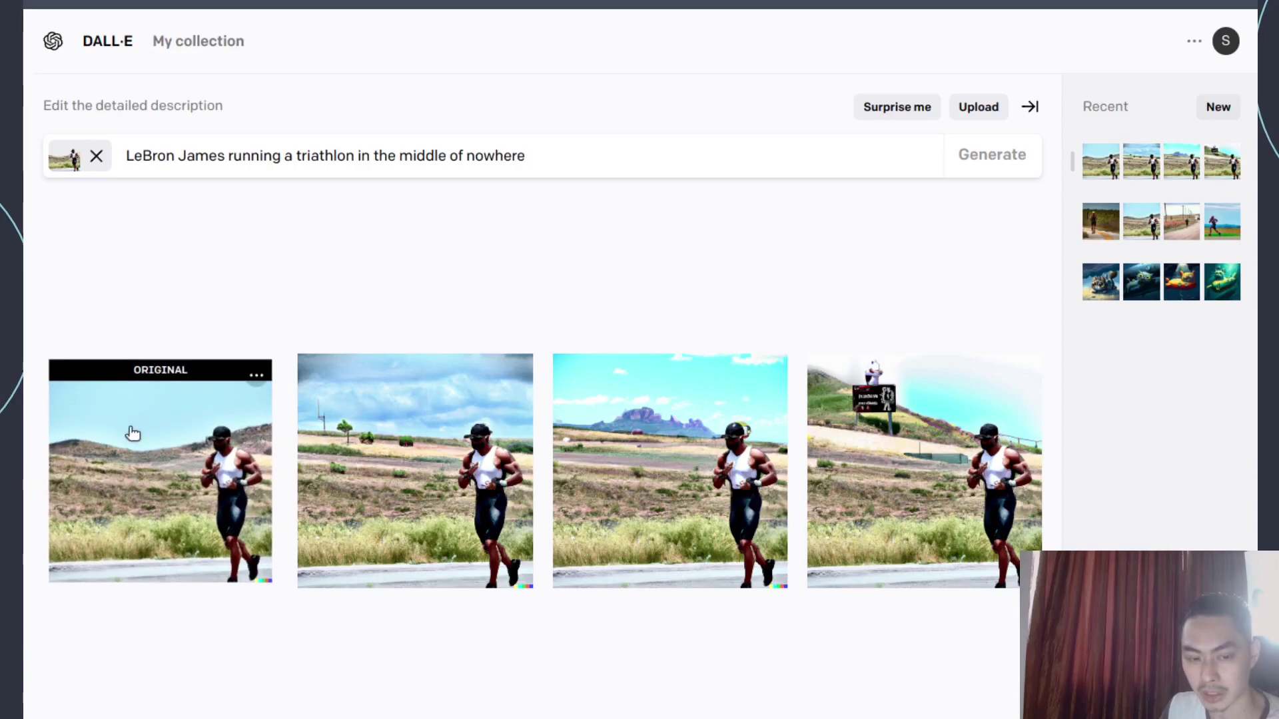
# Step: Open the red-mesa version, make three variations, and compare them with the original
pyautogui.click(668, 431)
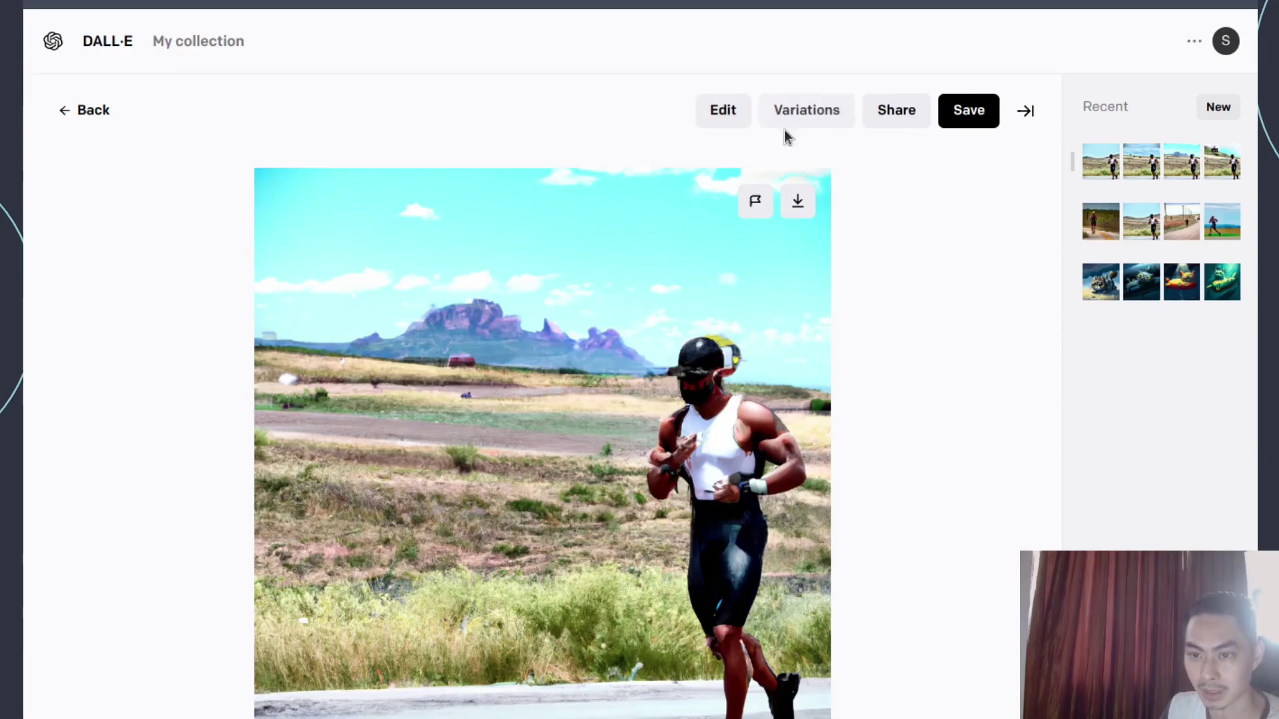
pyautogui.click(829, 120)
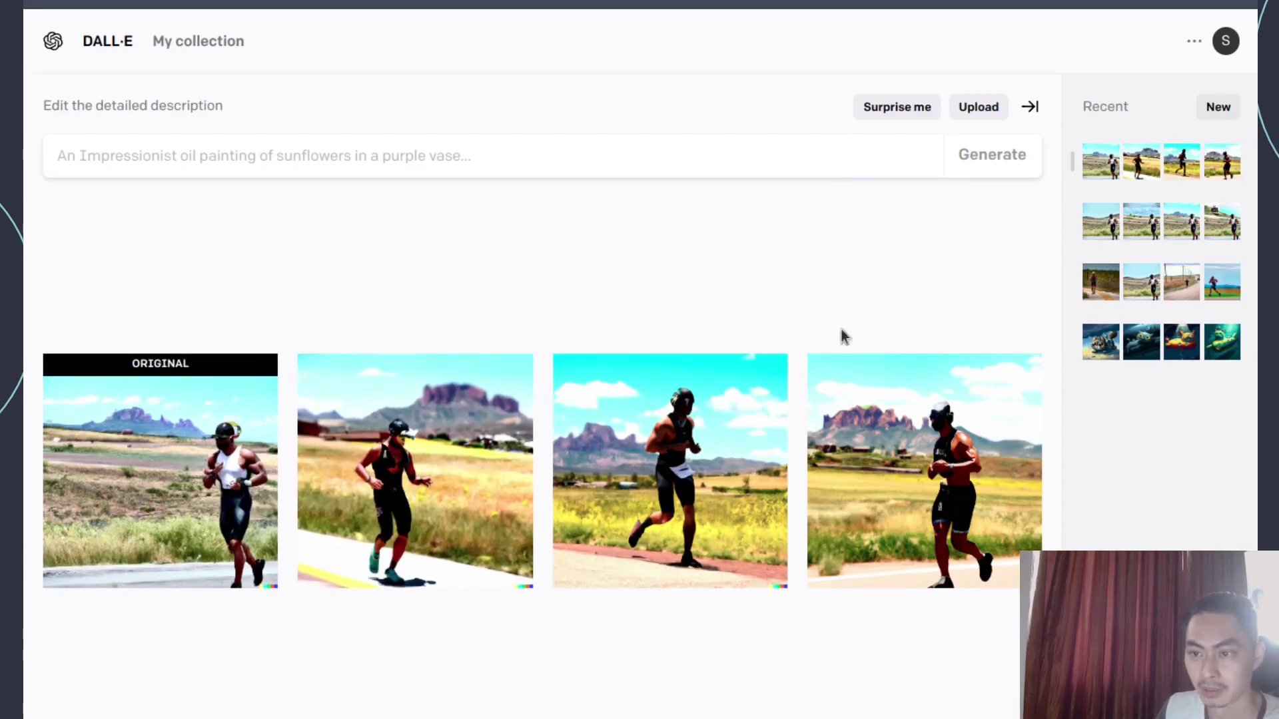
pyautogui.click(183, 475)
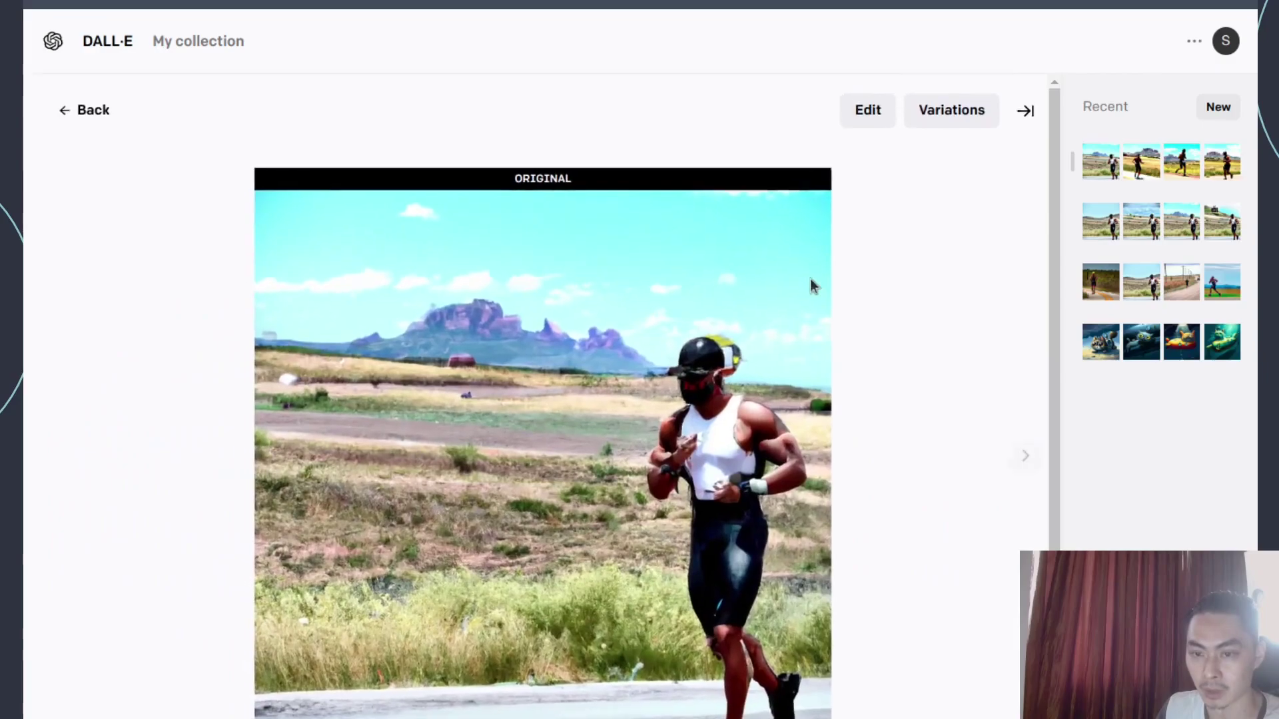
pyautogui.click(776, 319)
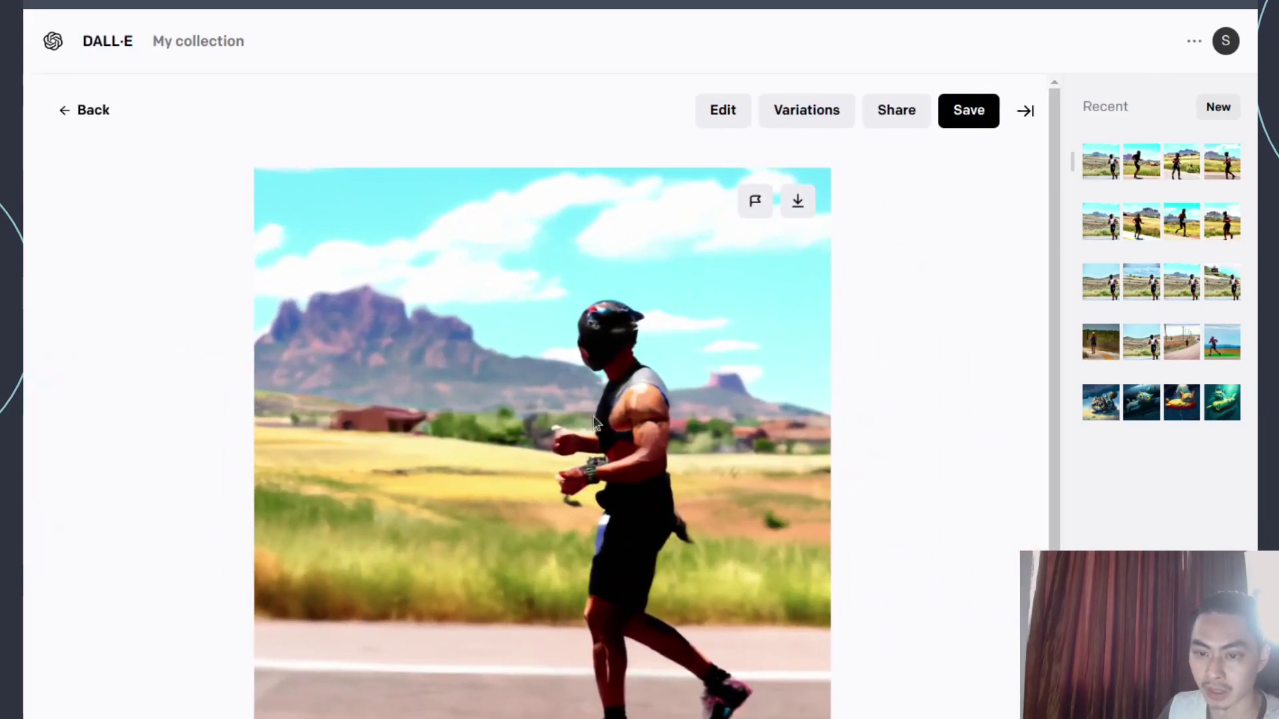
pyautogui.press('Escape')
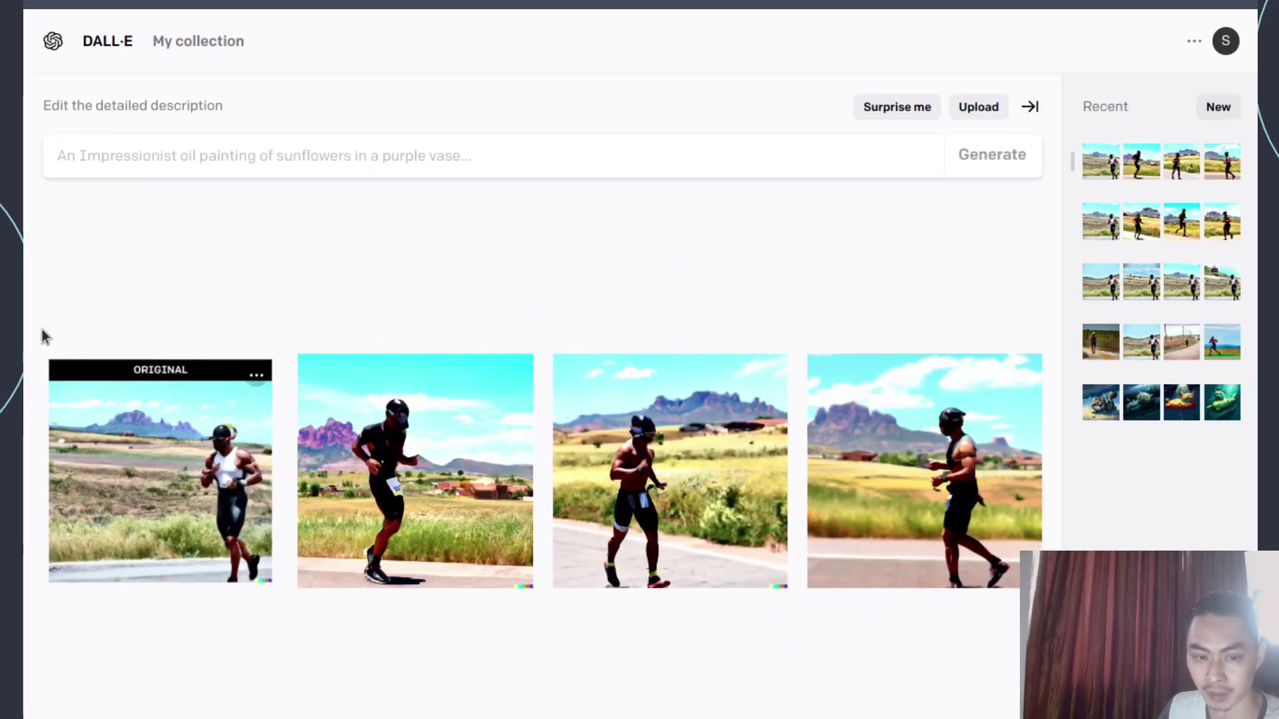
# Step: Open the fourth variation, cancel its edit, and return to the variations grid
pyautogui.click(966, 460)
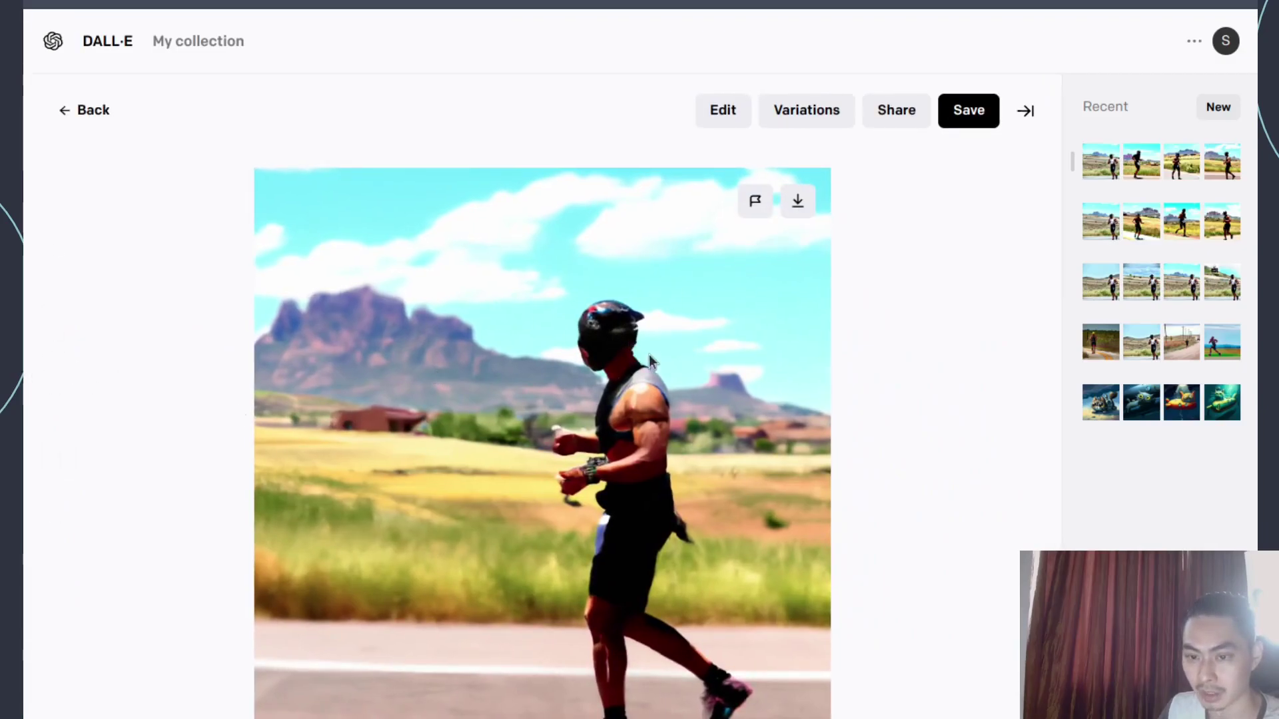
pyautogui.click(723, 111)
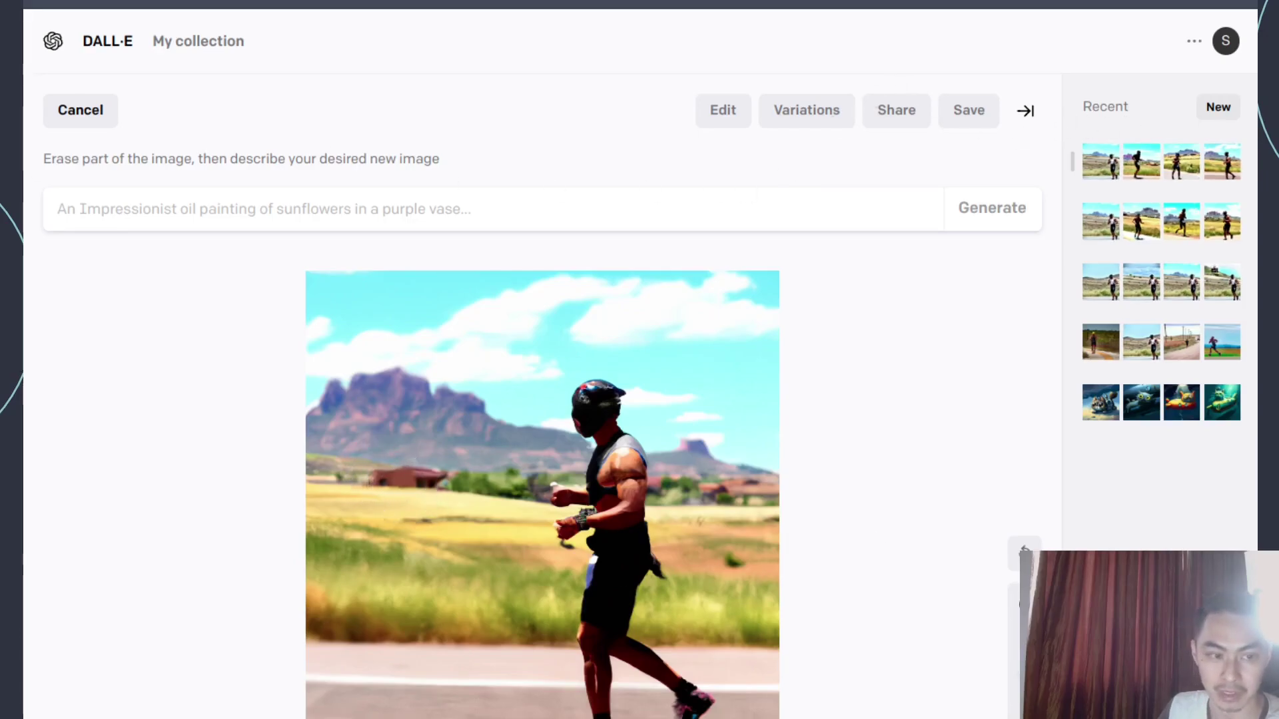
pyautogui.click(75, 112)
pyautogui.click(95, 114)
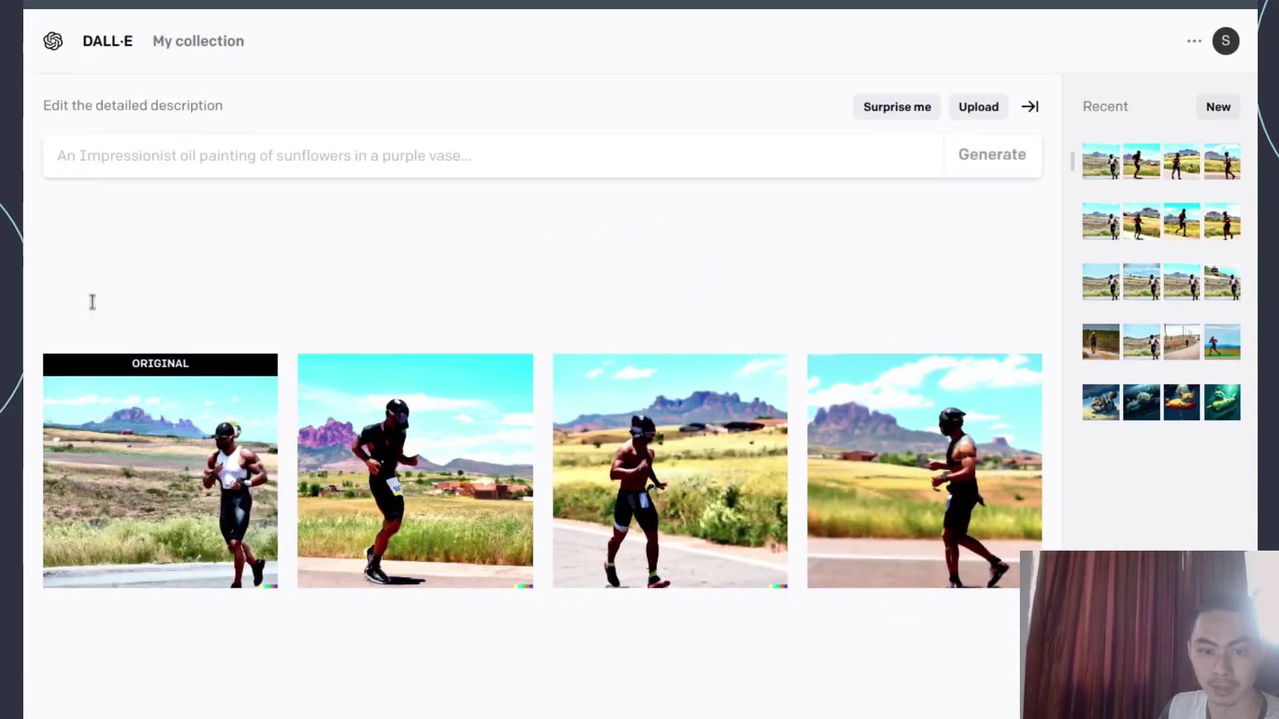
# Step: Generate images for 'A photorealistic painting of an asian couple spending honeymoon in Venice'
pyautogui.click(153, 140)
pyautogui.write('A photo')
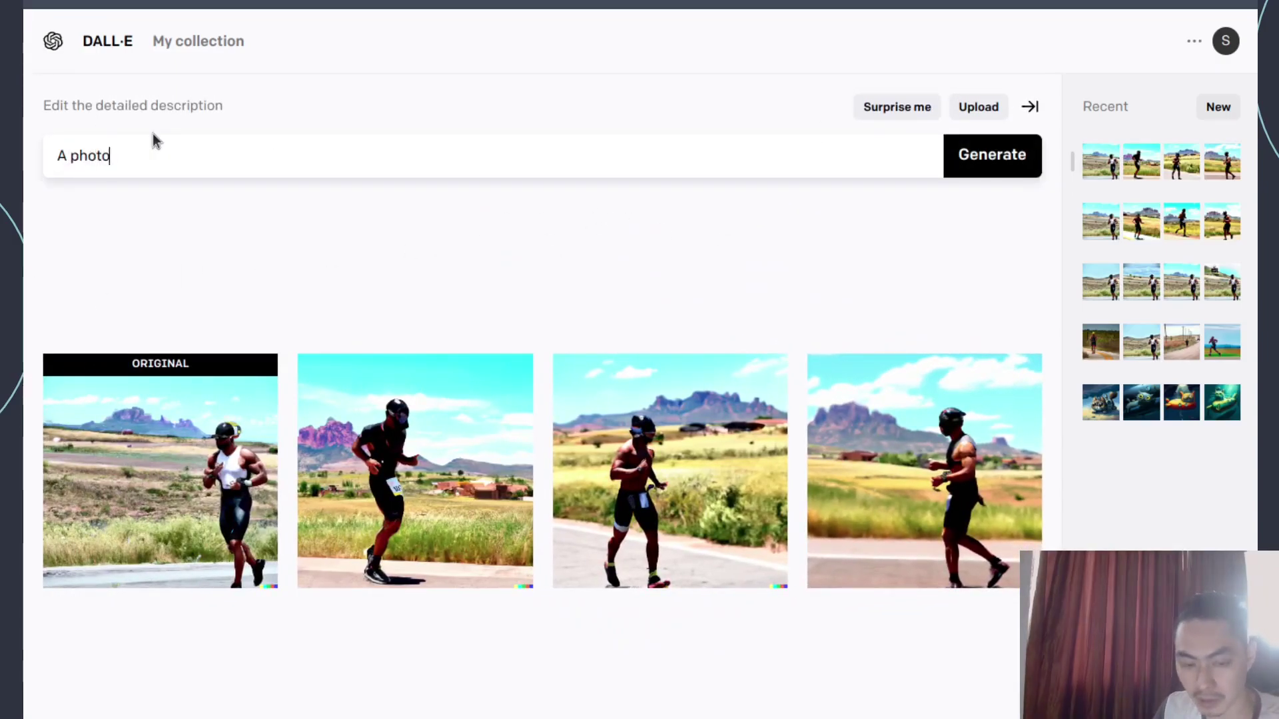
pyautogui.write('realistic ')
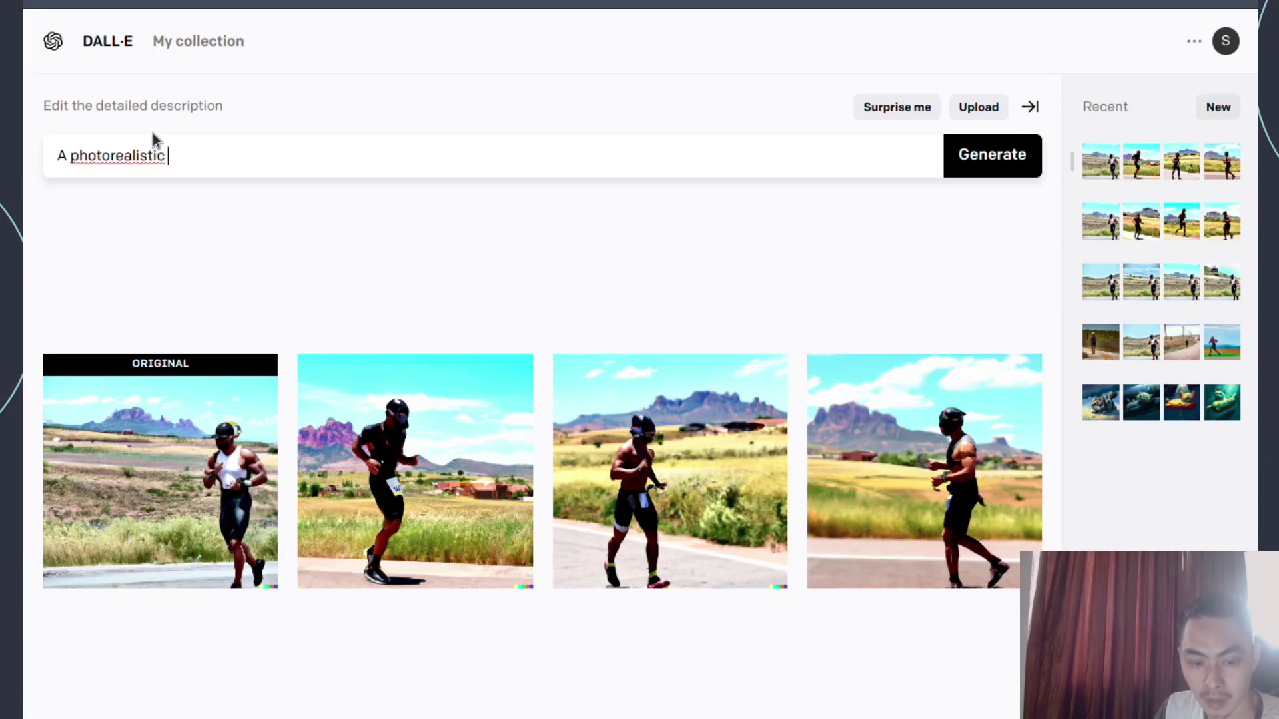
pyautogui.write('painting of ')
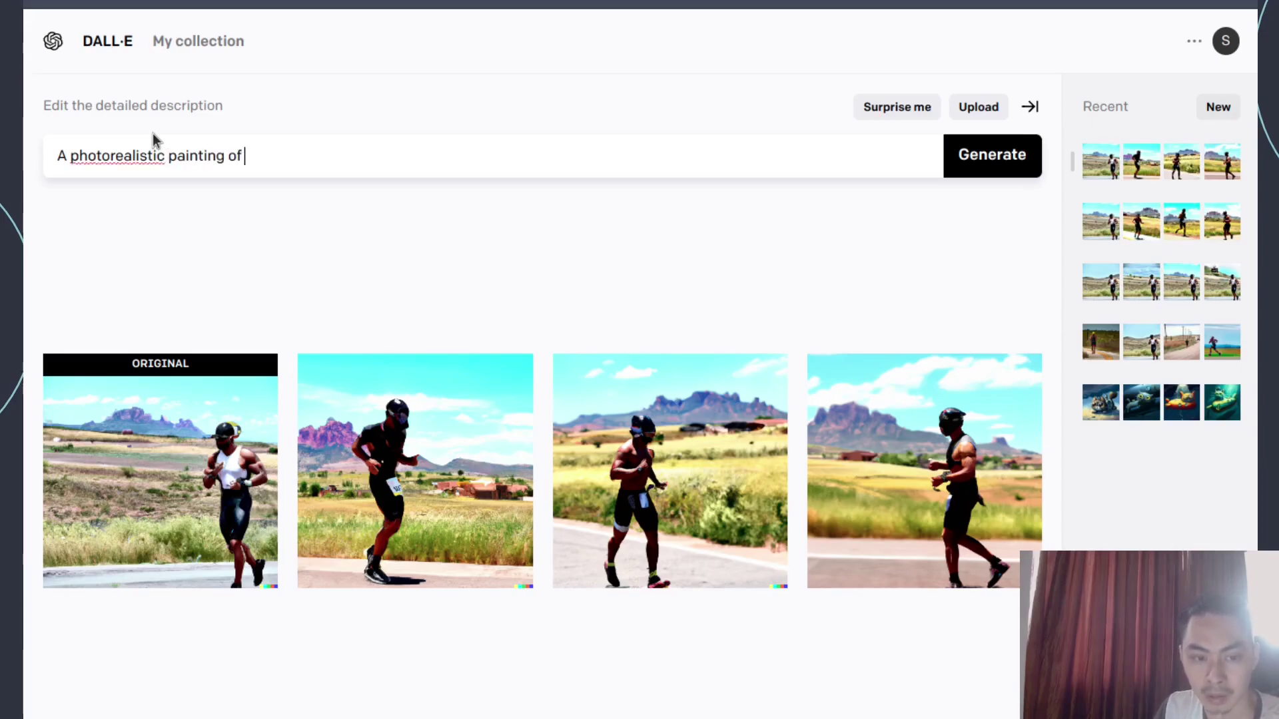
pyautogui.write('an asian couple')
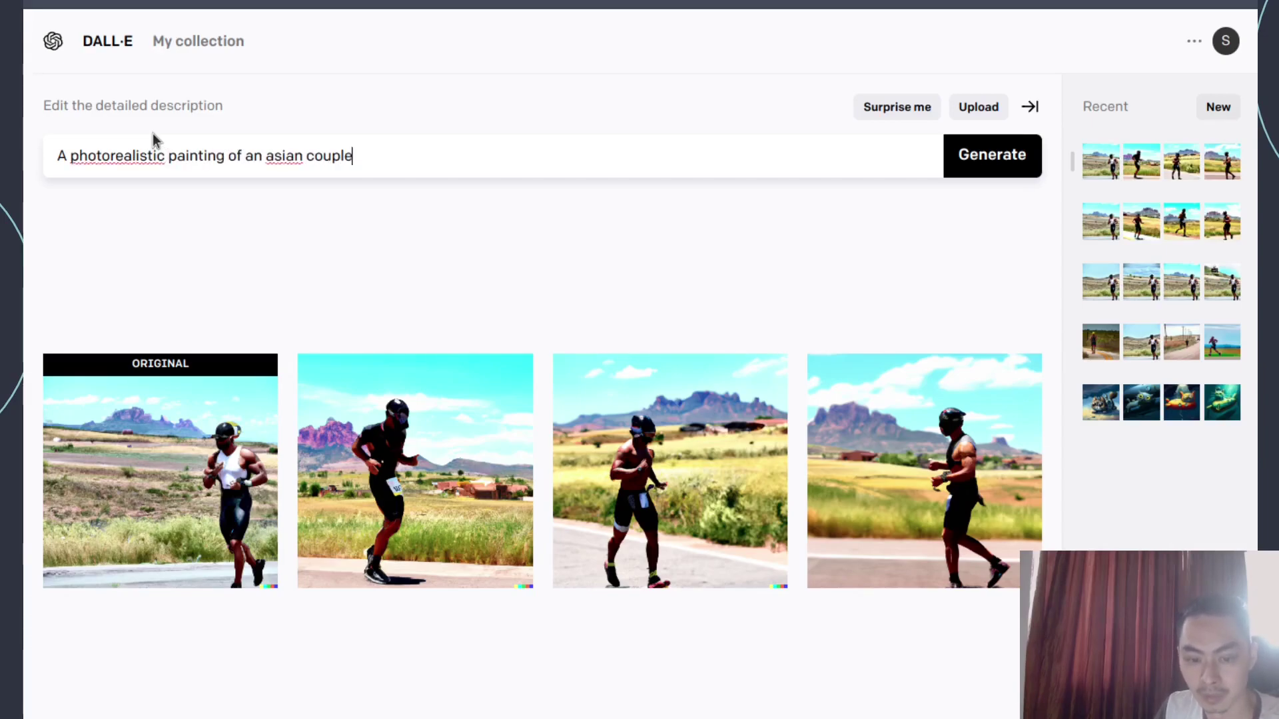
pyautogui.write(' spending honeymo')
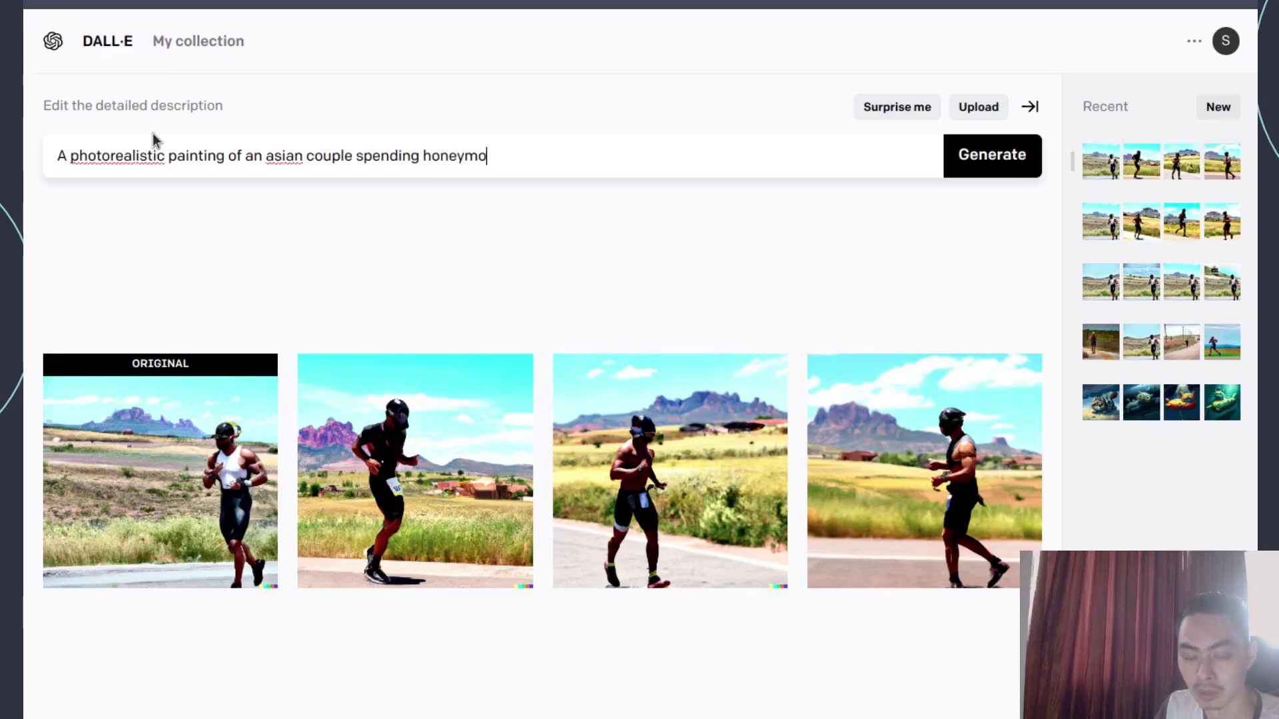
pyautogui.write('on in Venuce')
pyautogui.click(980, 172)
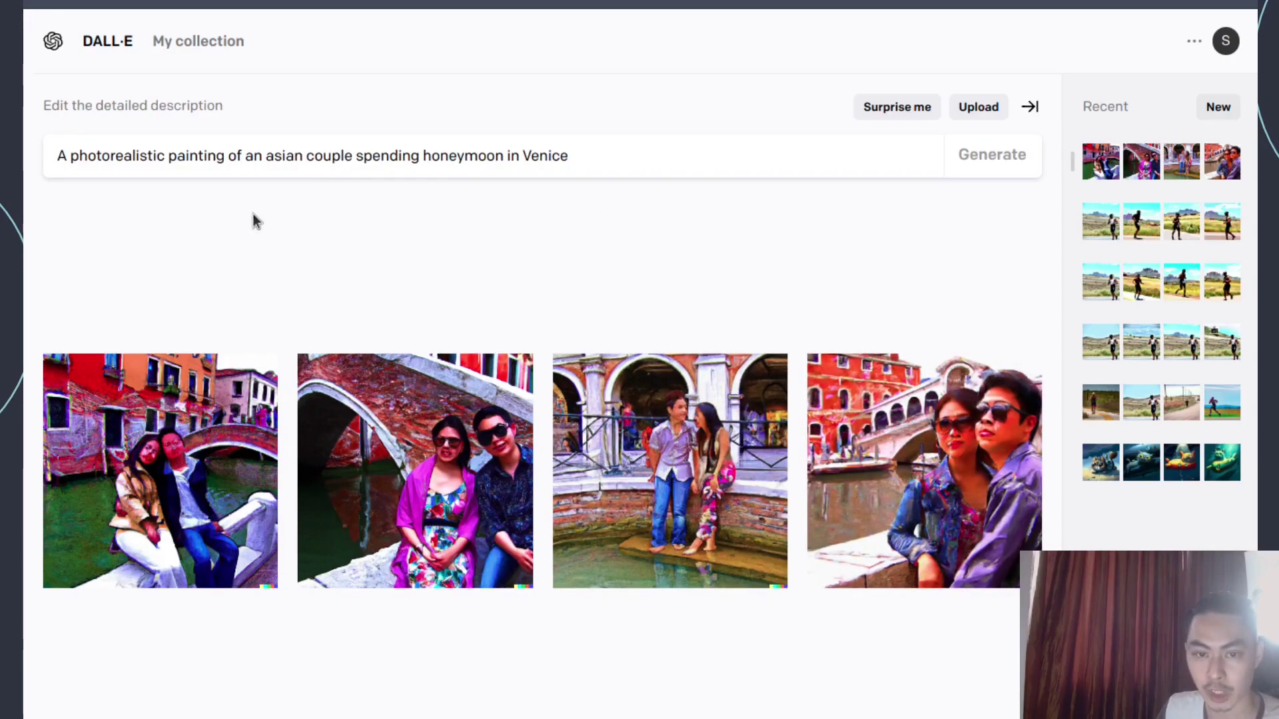
# Step: Replace the prompt with 'Surreal painting of a couple spending honeymoon in Venice' and generate
pyautogui.doubleClick(292, 158)
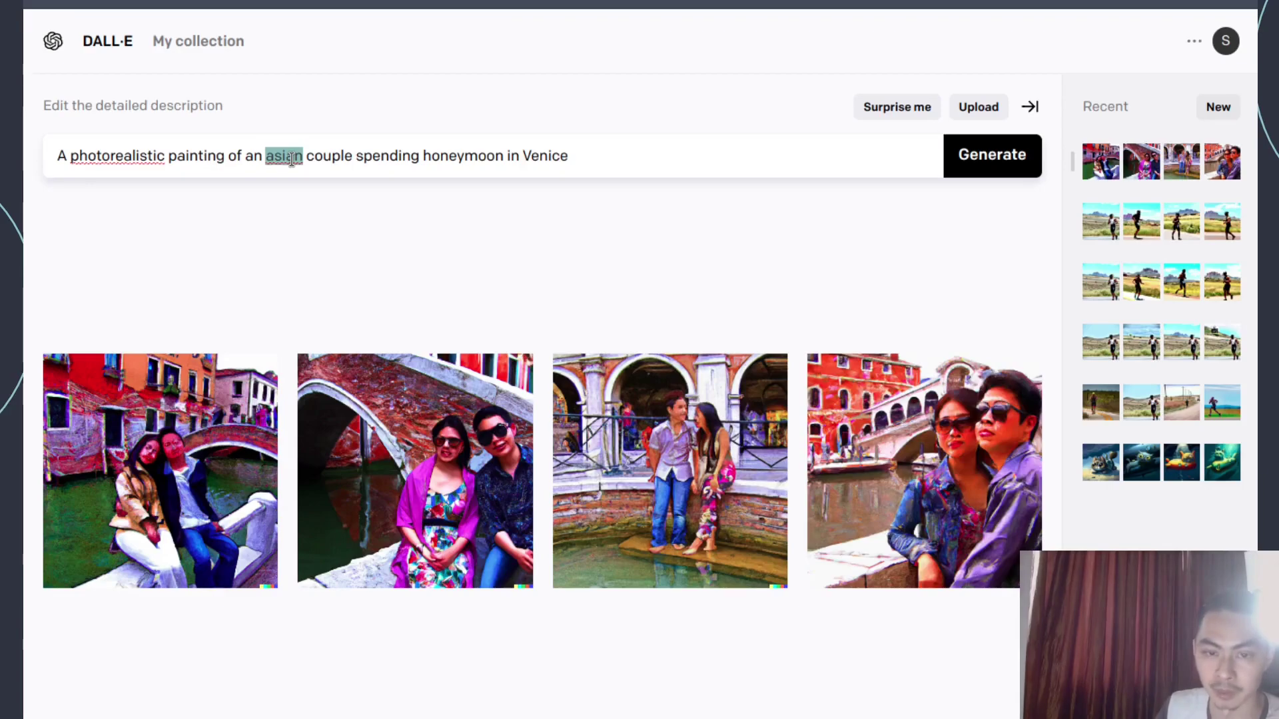
pyautogui.tripleClick(292, 159)
pyautogui.write('Surreal painting of a coup')
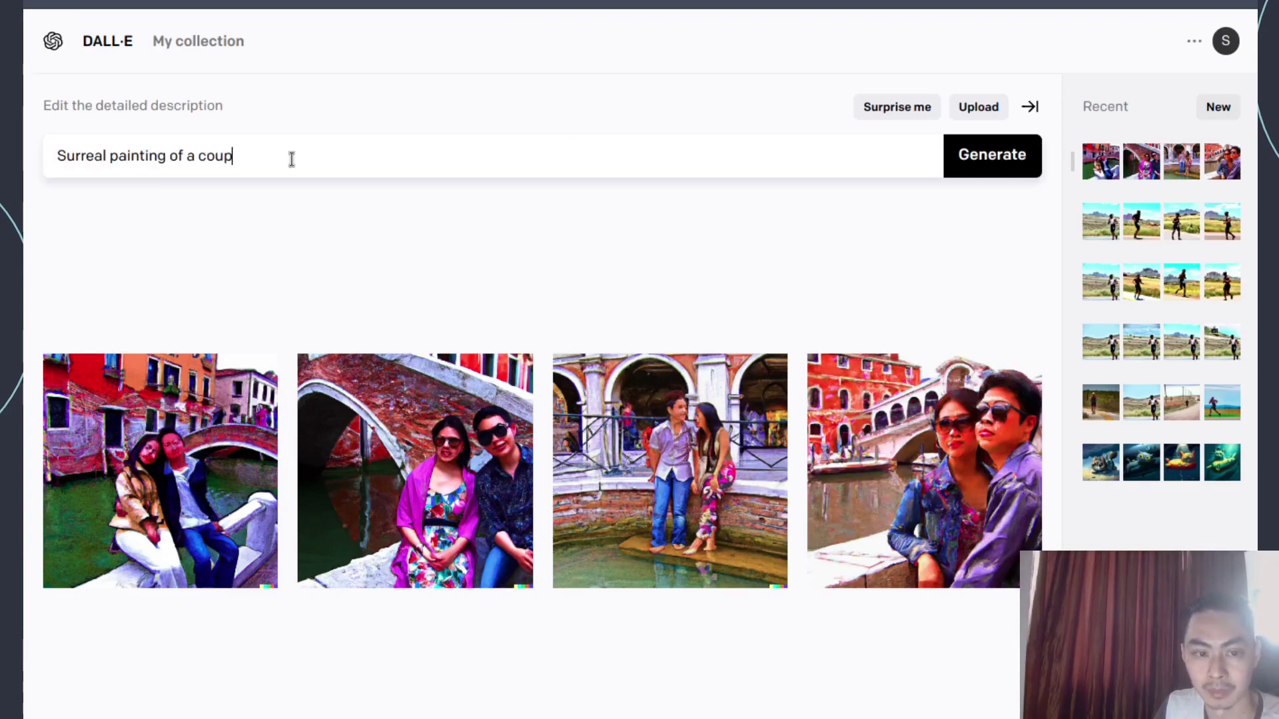
pyautogui.write('le spending honeymoon in Venice')
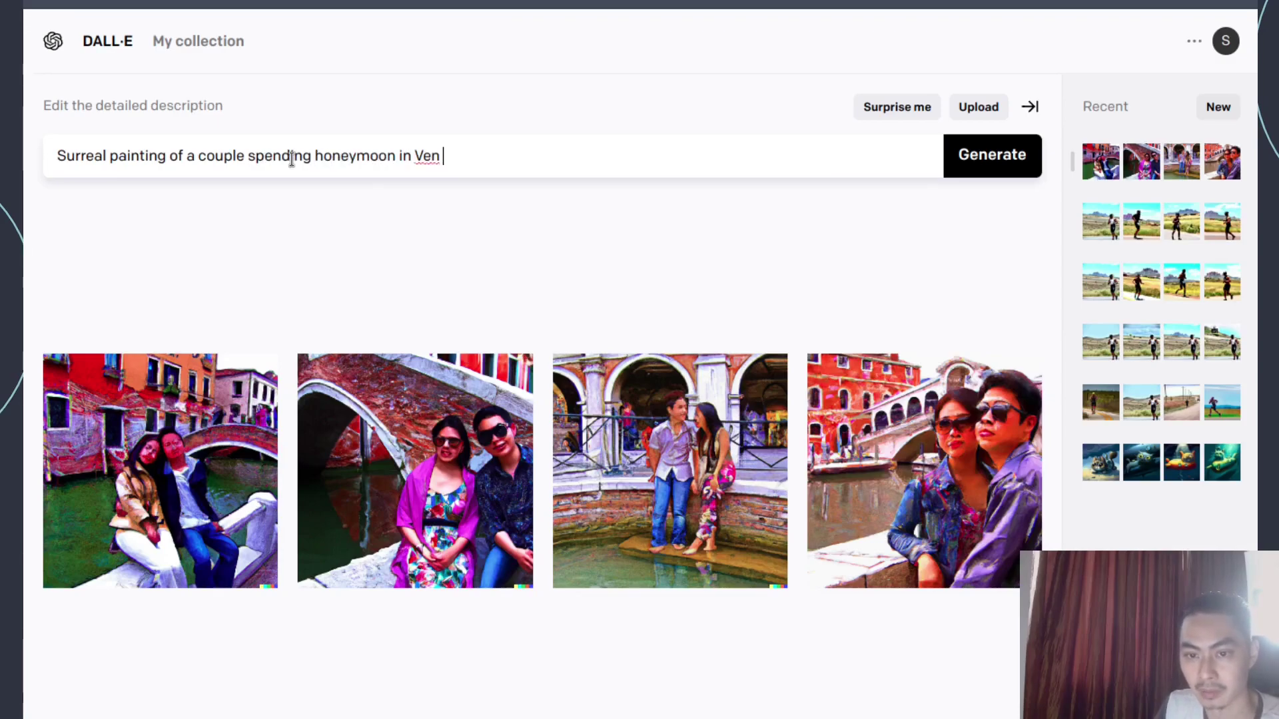
pyautogui.click(1006, 154)
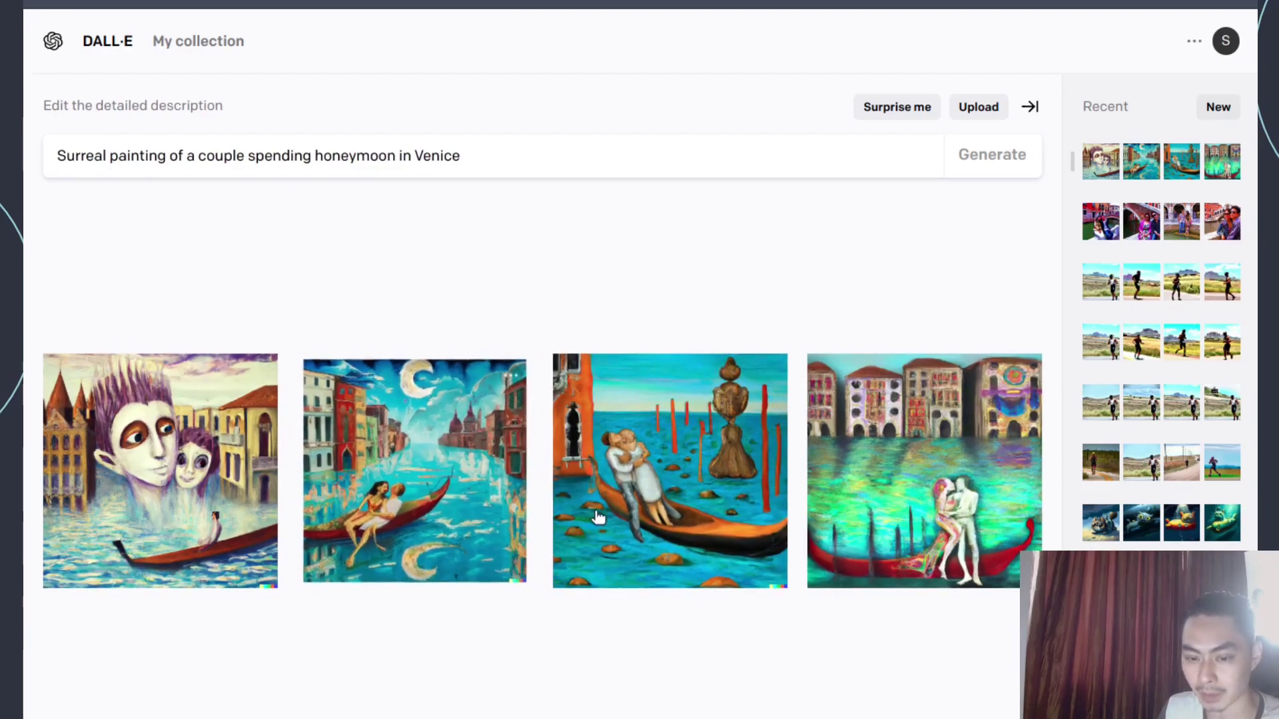
# Step: Open the gondola painting with the moon, erase the moon, and generate refilled-sky versions
pyautogui.click(645, 529)
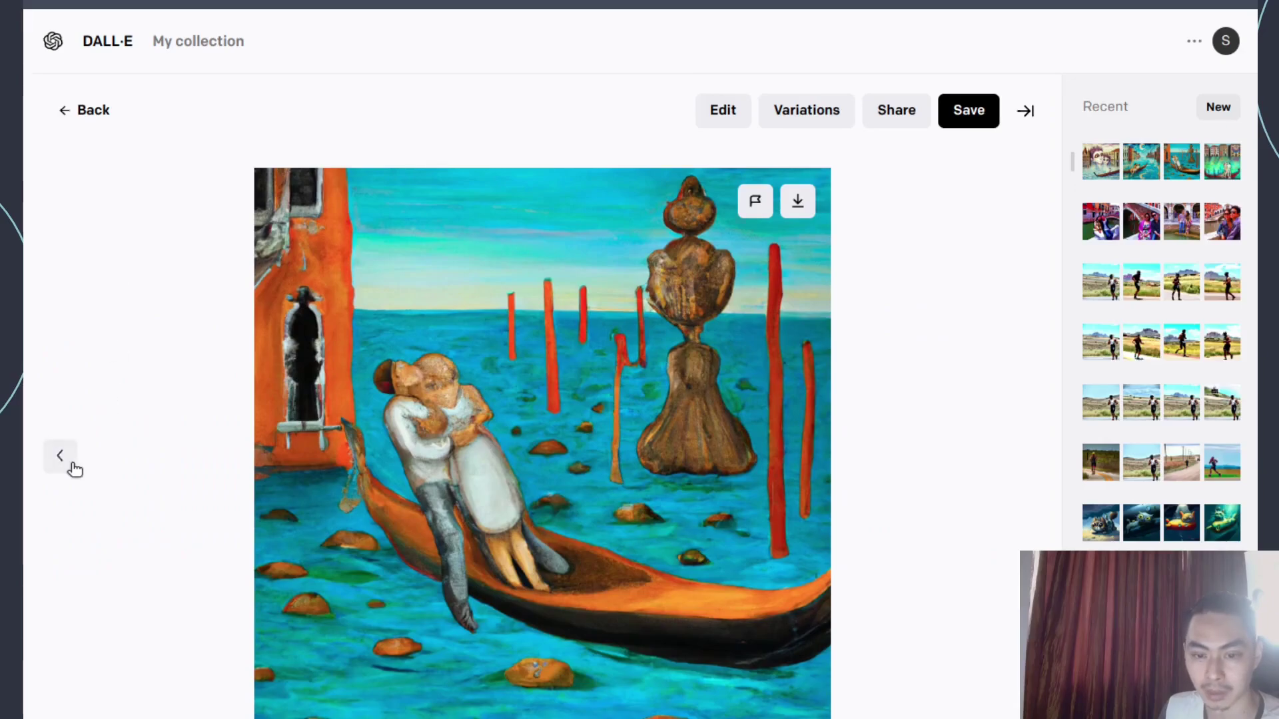
pyautogui.click(62, 459)
pyautogui.click(731, 111)
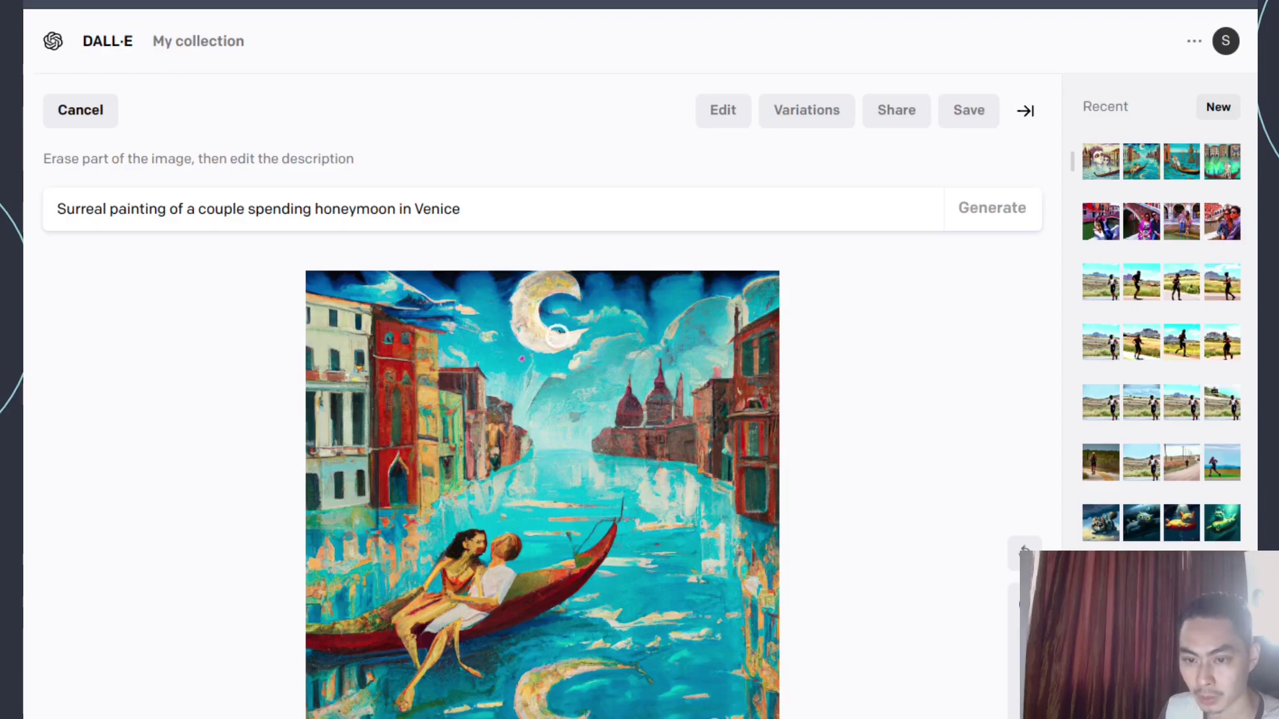
pyautogui.moveTo(584, 336)
pyautogui.mouseDown()
pyautogui.moveTo(526, 337)
pyautogui.moveTo(533, 283)
pyautogui.moveTo(583, 288)
pyautogui.moveTo(560, 287)
pyautogui.mouseUp()
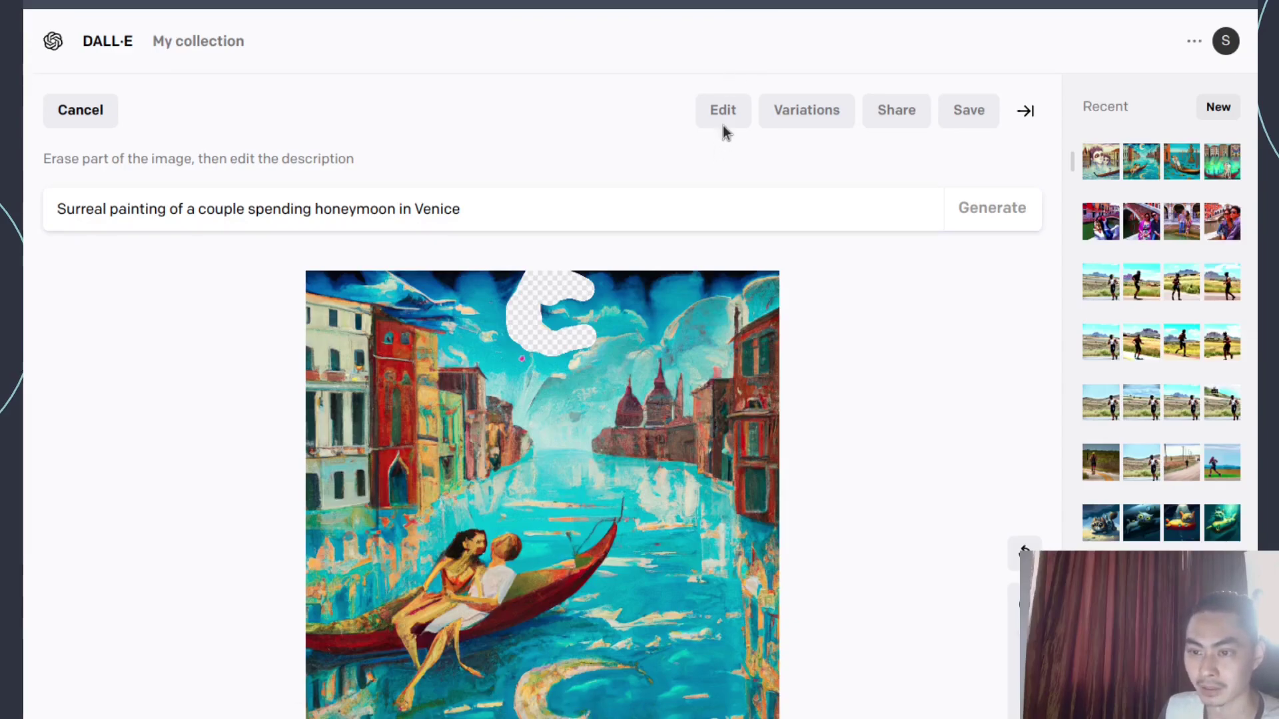
pyautogui.click(994, 214)
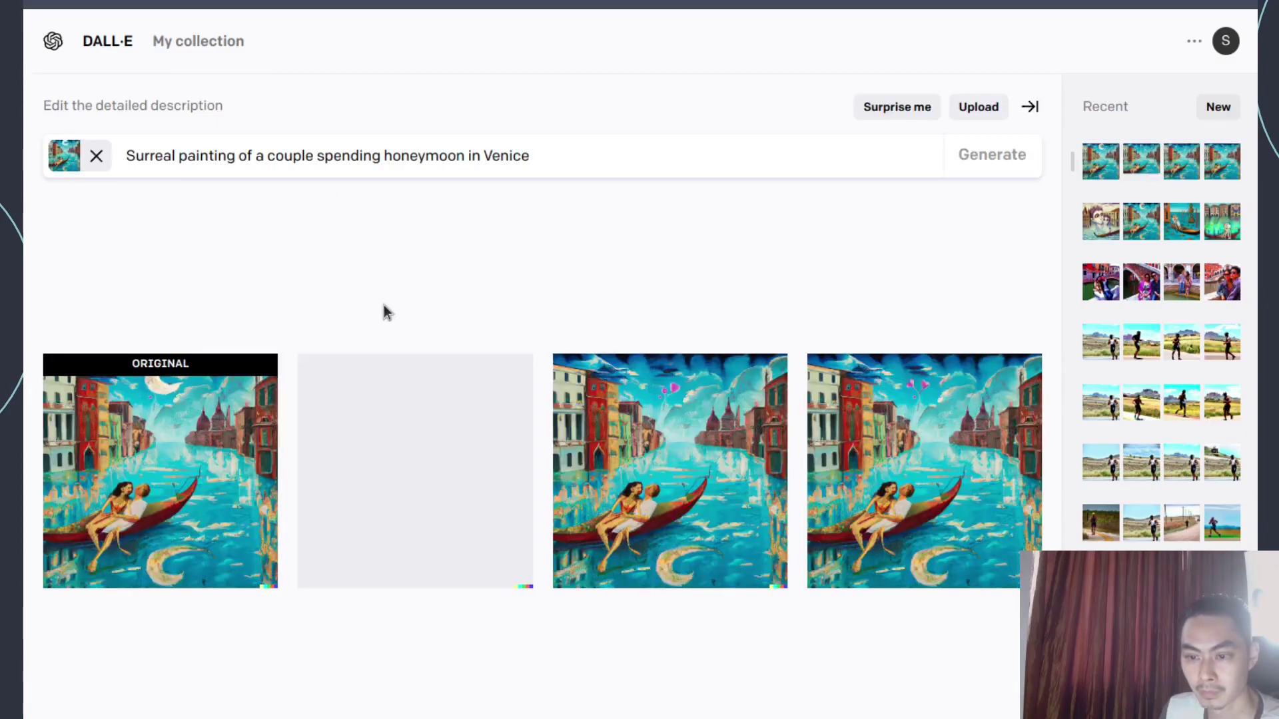
# Step: Open the original gondola painting, step through the edits to the heart-balloon version, and download it
pyautogui.click(146, 433)
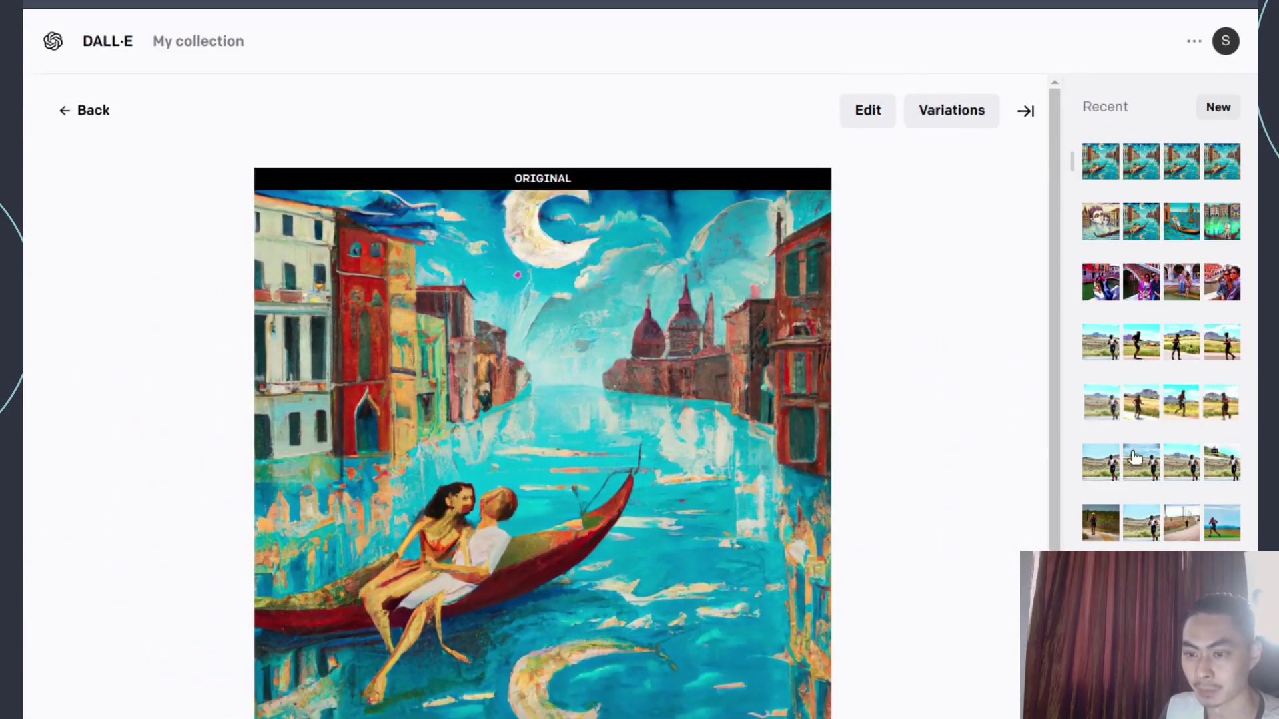
pyautogui.click(1027, 451)
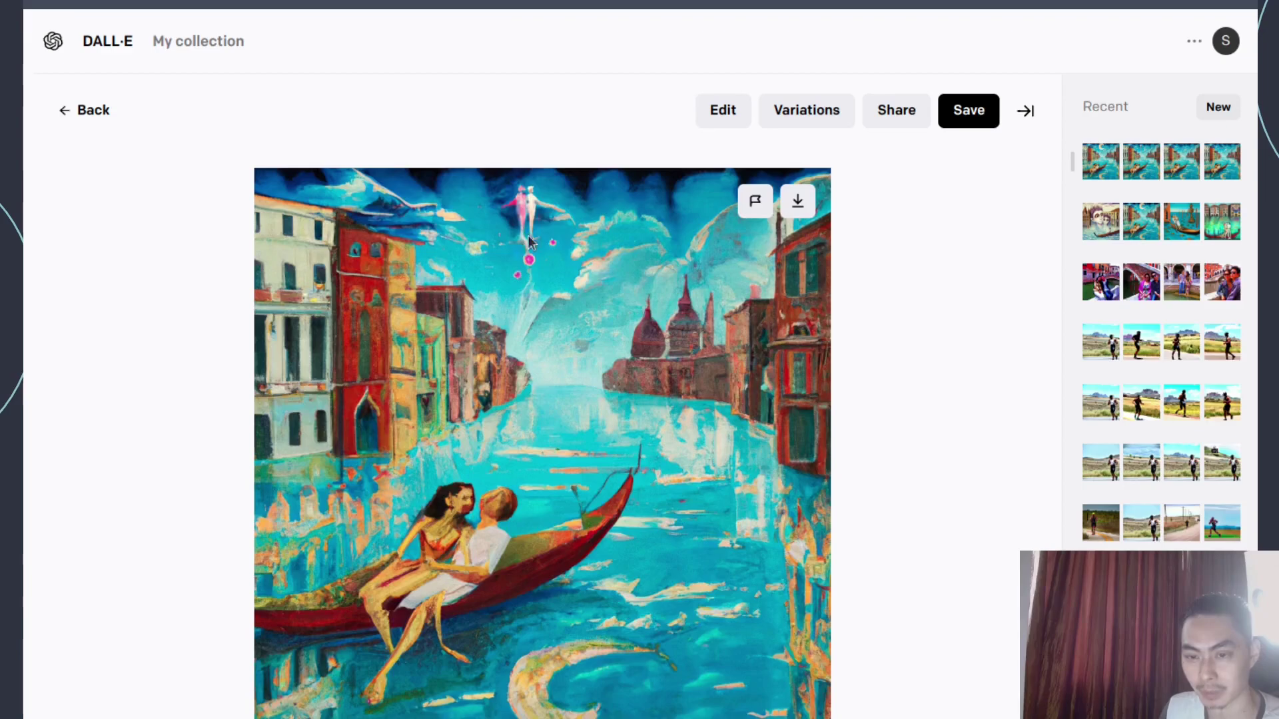
pyautogui.click(1023, 459)
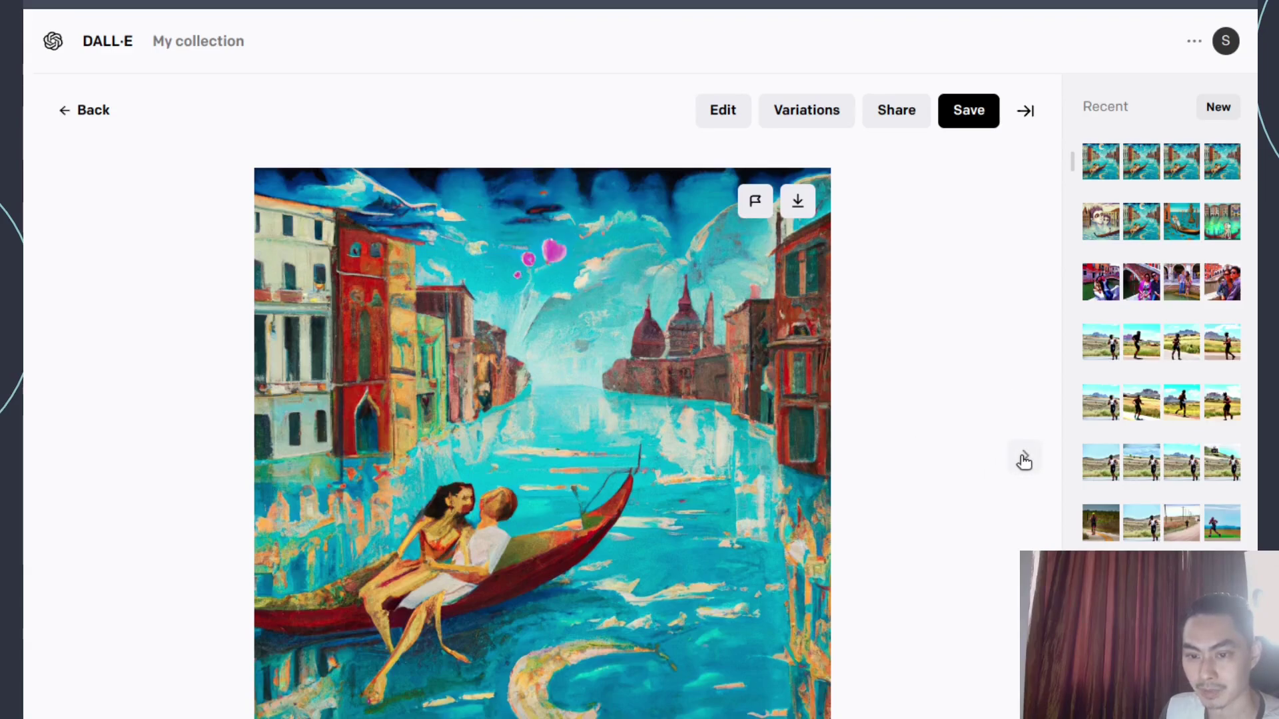
pyautogui.click(1024, 459)
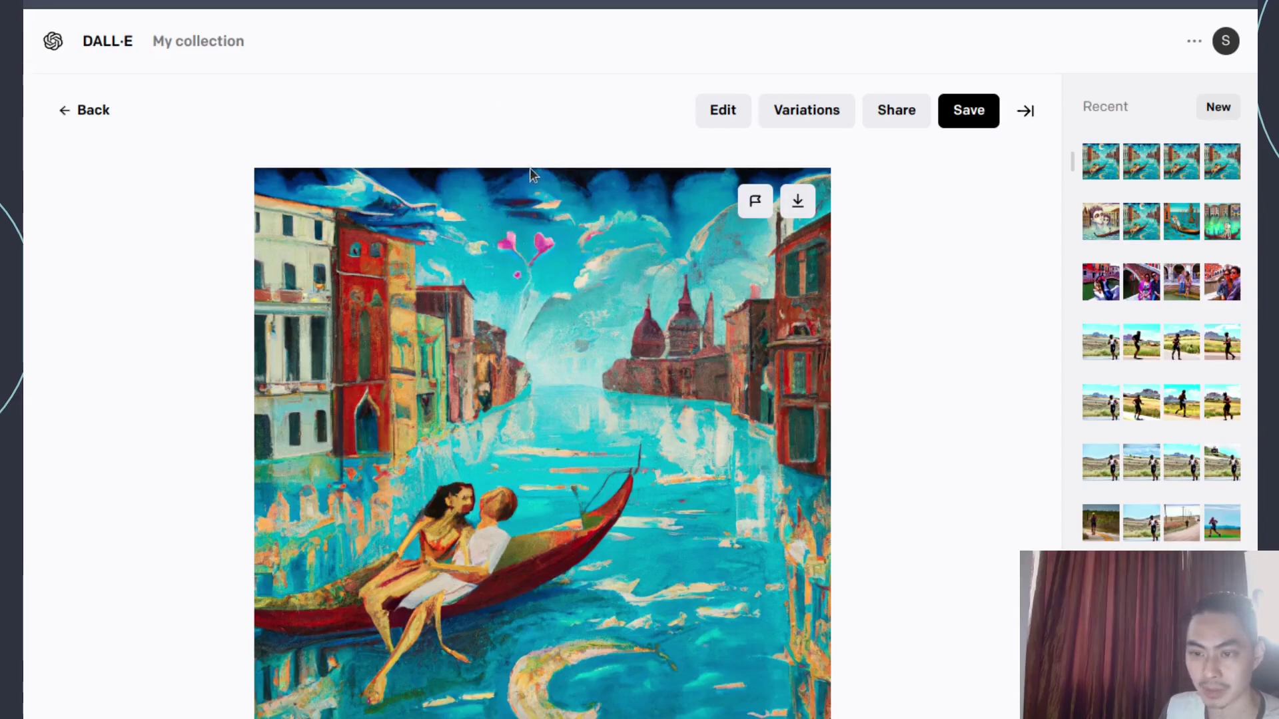
pyautogui.click(799, 203)
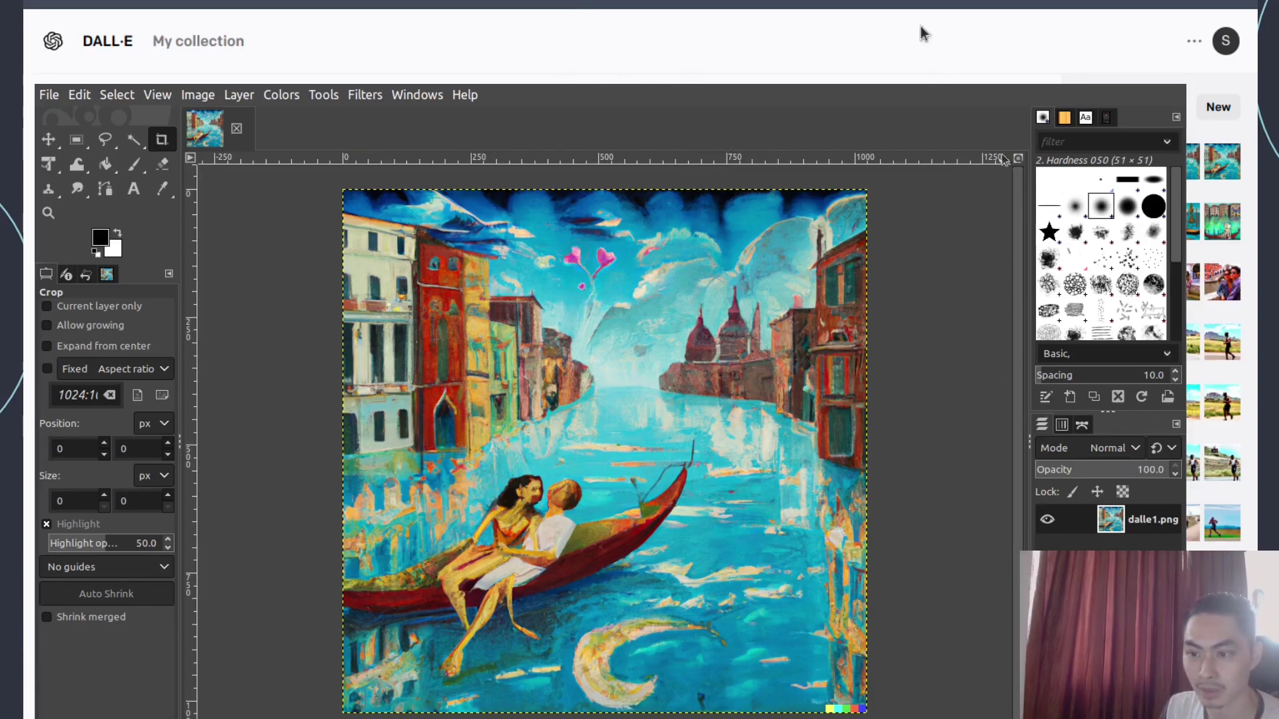
# Step: Widen the GIMP tool options area and zoom in on the dalle1.png painting
pyautogui.moveTo(180, 311); pyautogui.dragTo(260, 400)
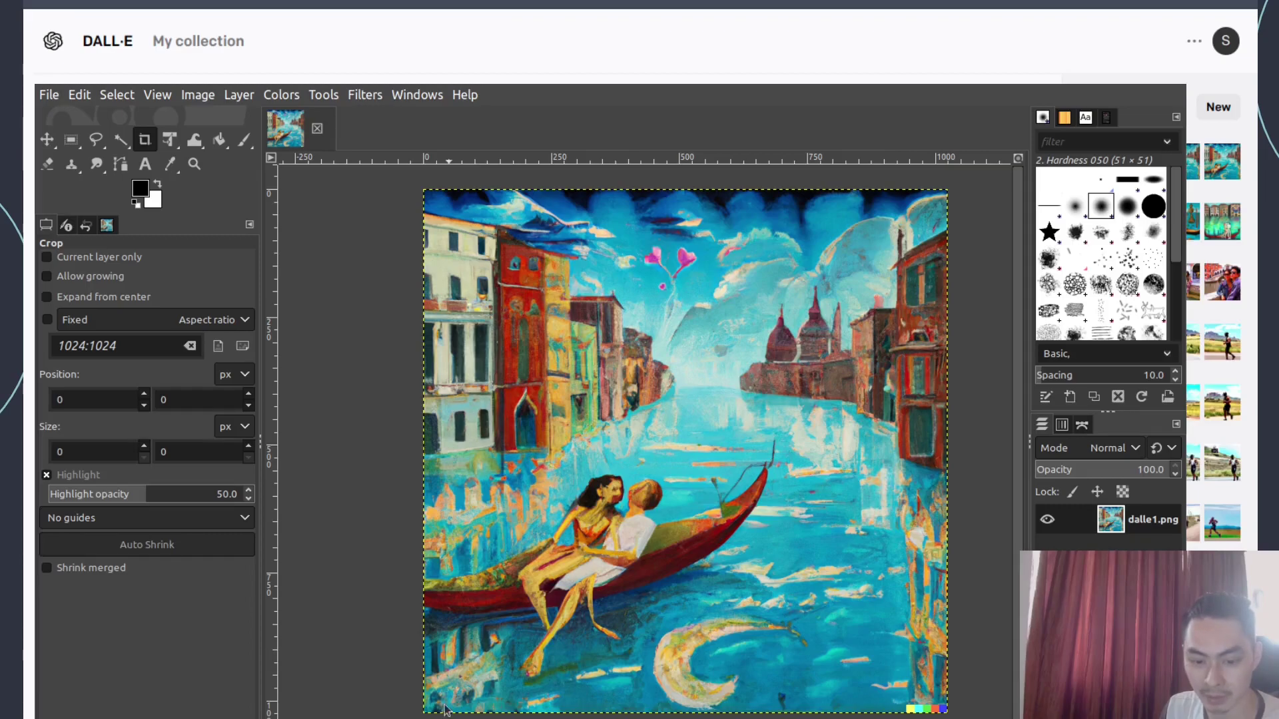
pyautogui.press('1')
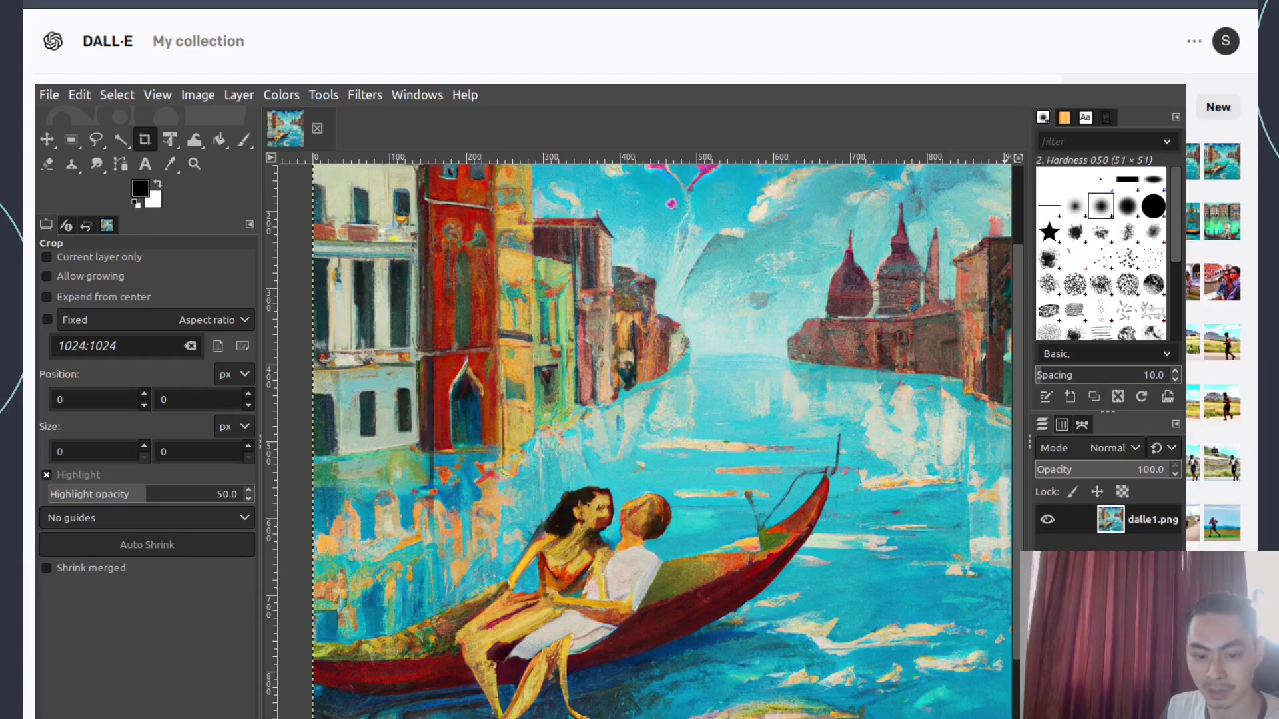
# Step: Close GIMP and publish the heart-balloon painting to a public page
pyautogui.click(881, 19)
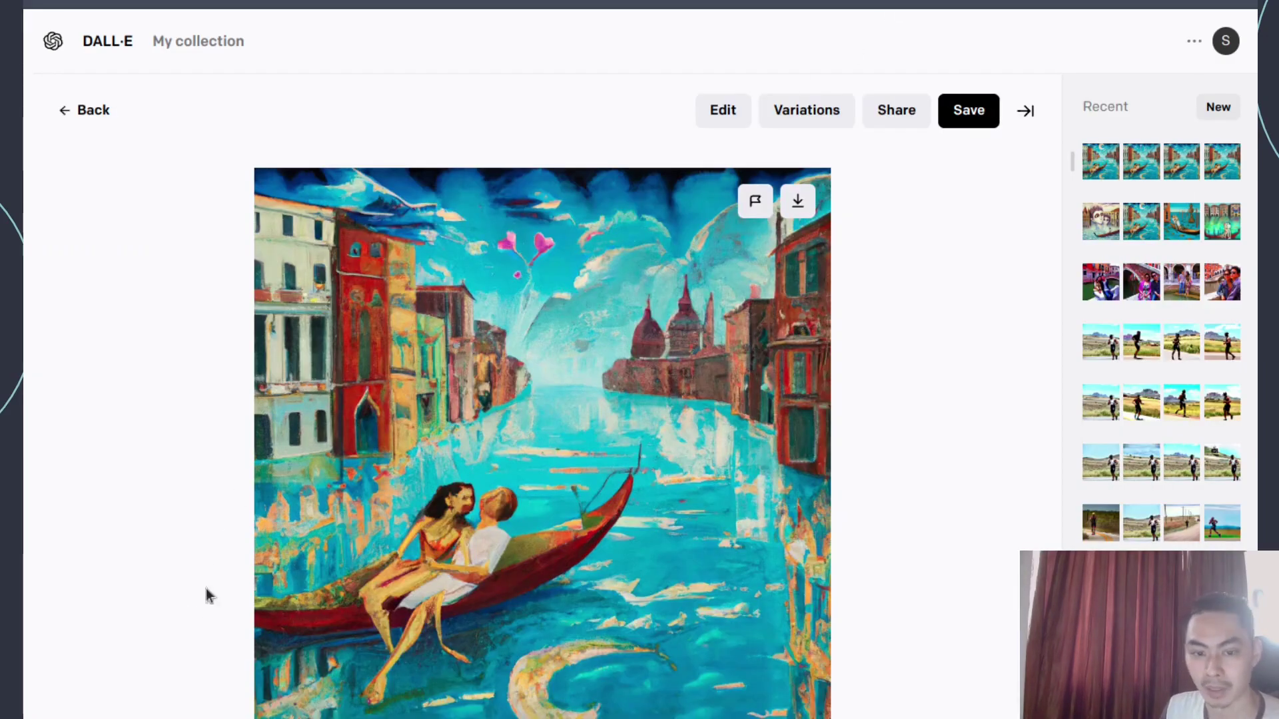
pyautogui.click(893, 113)
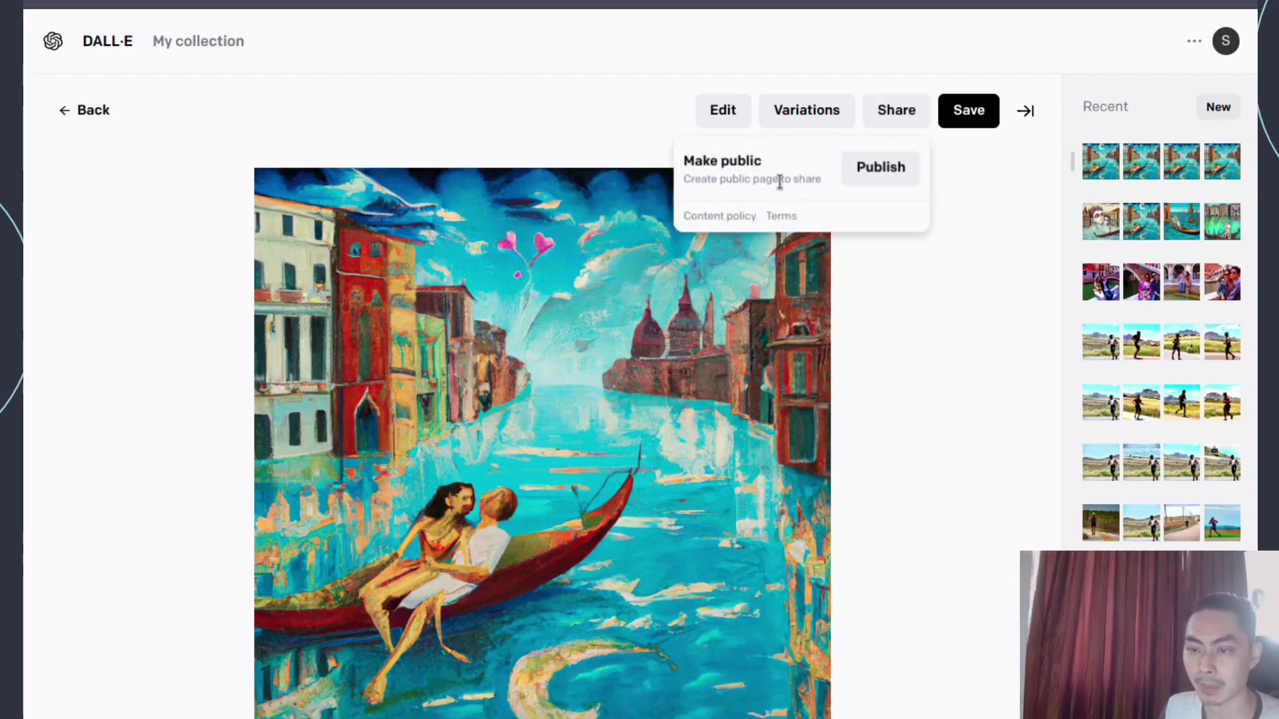
pyautogui.click(884, 177)
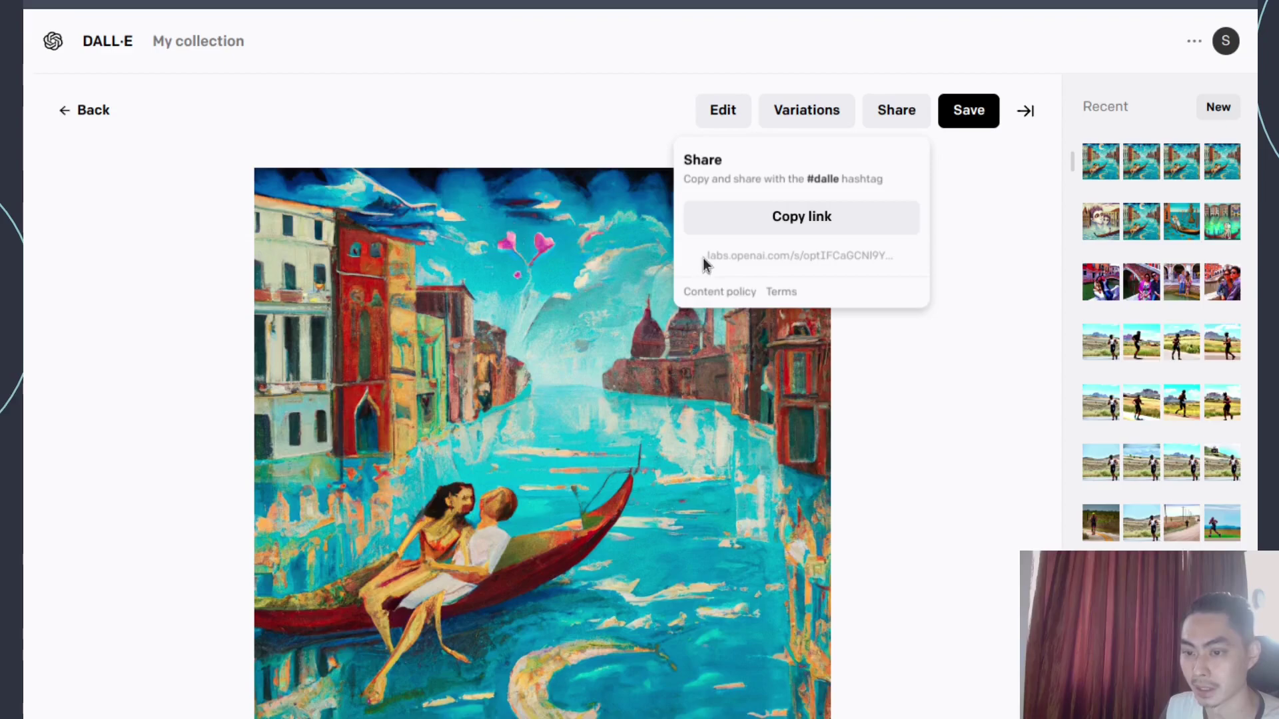
# Step: Copy the painting's public share link and hide the Recent history panel
pyautogui.moveTo(704, 257); pyautogui.dragTo(885, 267)
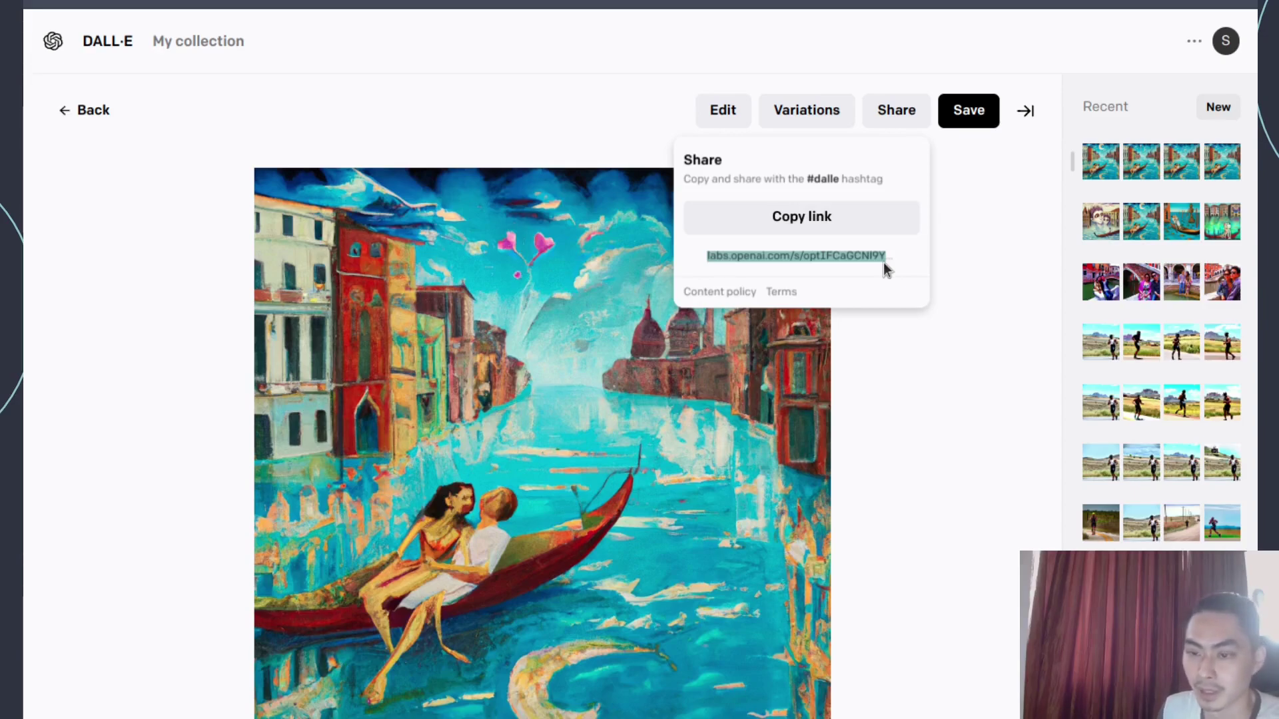
pyautogui.click(852, 225)
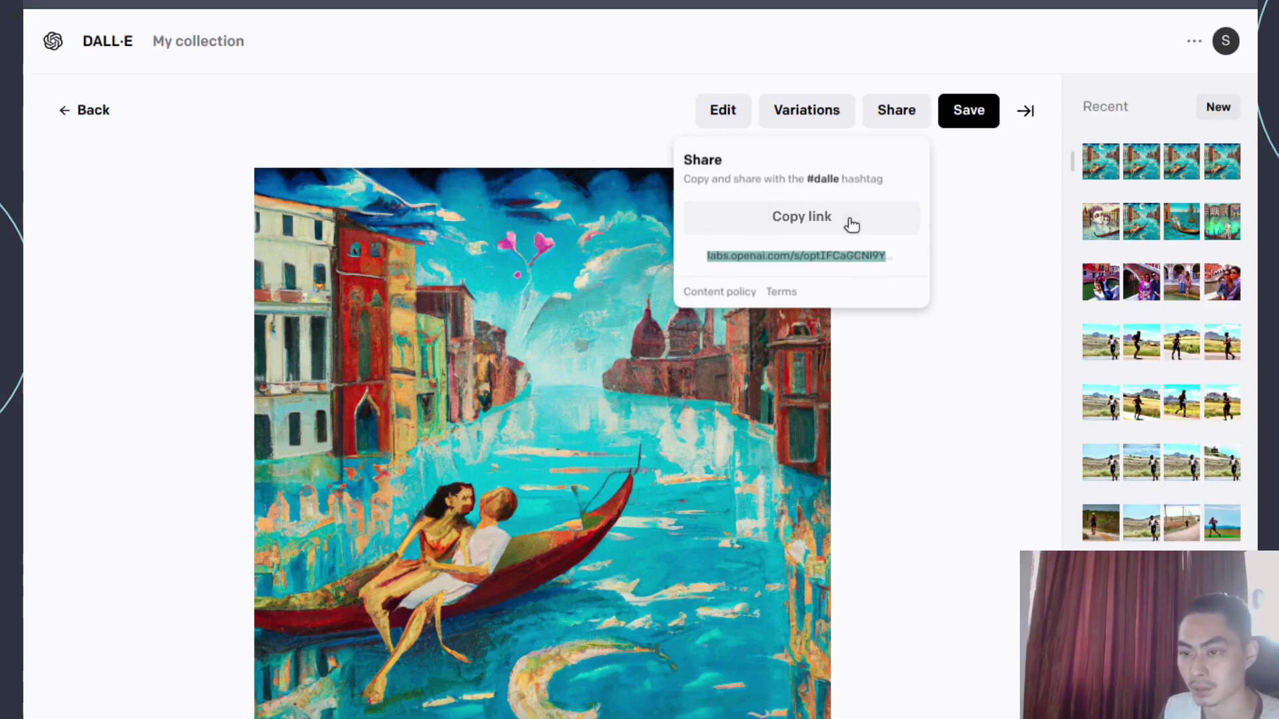
pyautogui.click(1026, 111)
# Step: Restore the Recent panel, cancel a new session to keep history, and go back to the Venice grid
pyautogui.click(1225, 112)
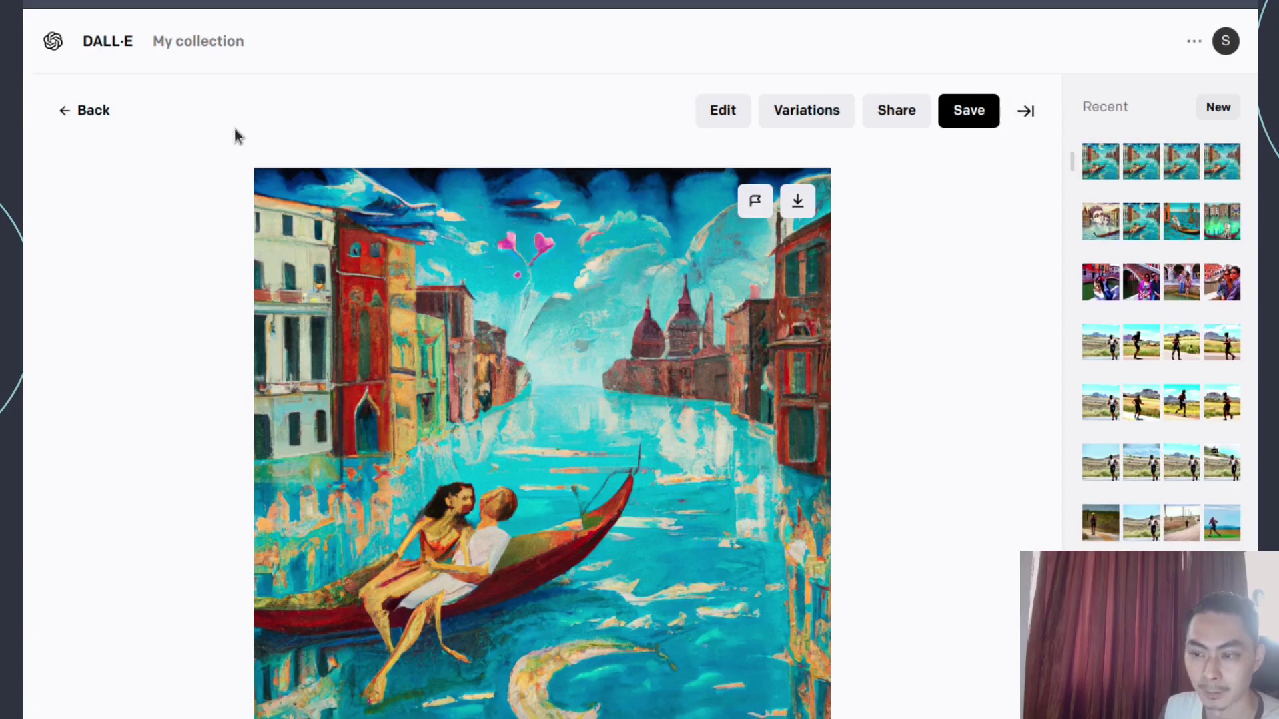
pyautogui.click(1220, 111)
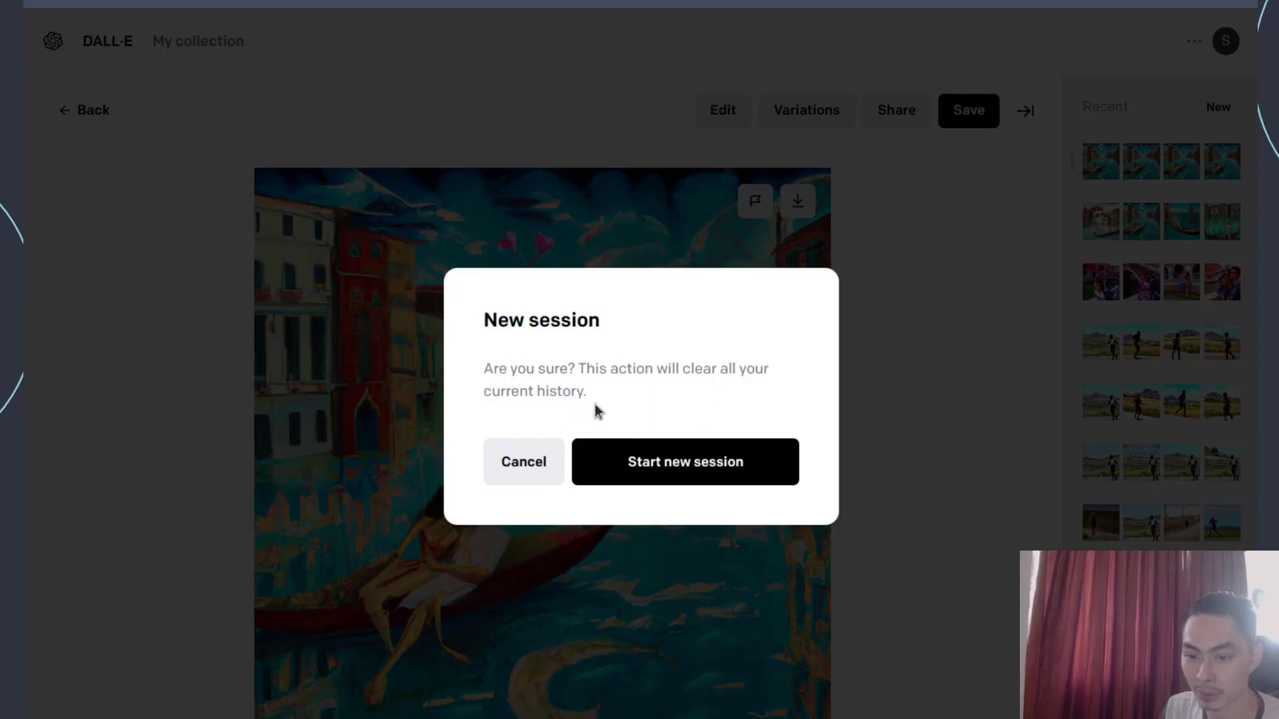
pyautogui.click(540, 466)
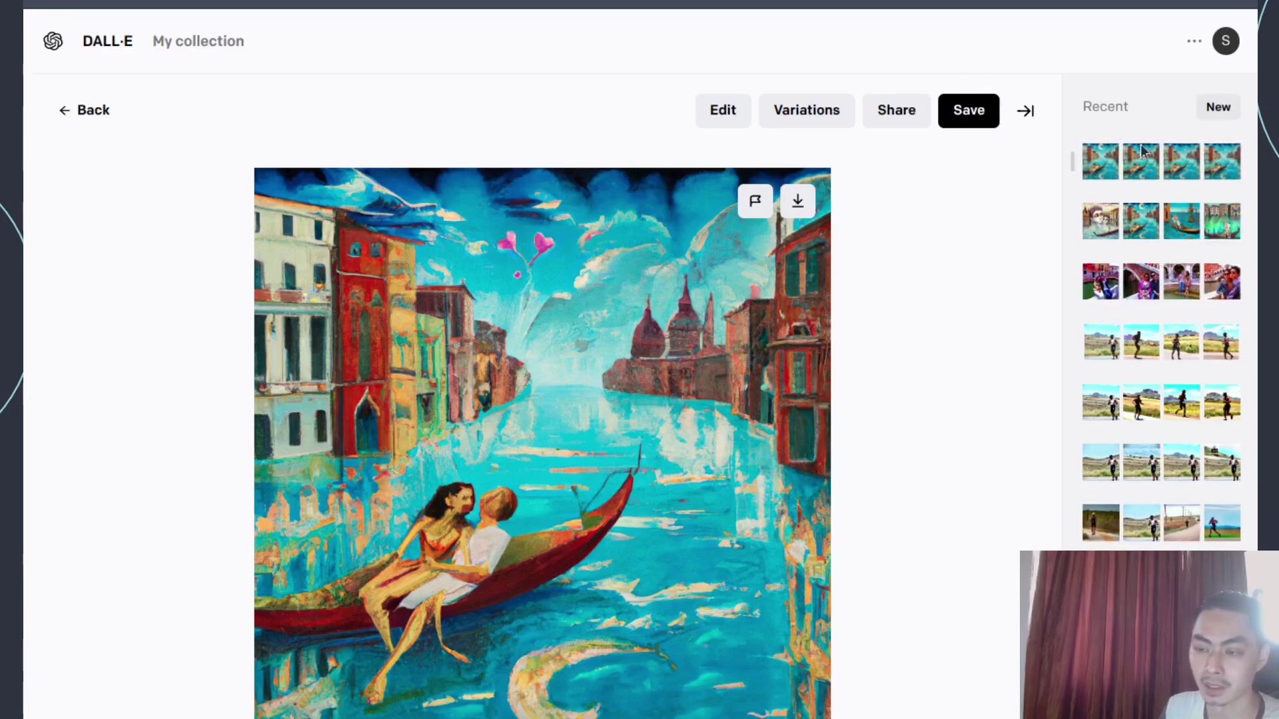
pyautogui.click(105, 105)
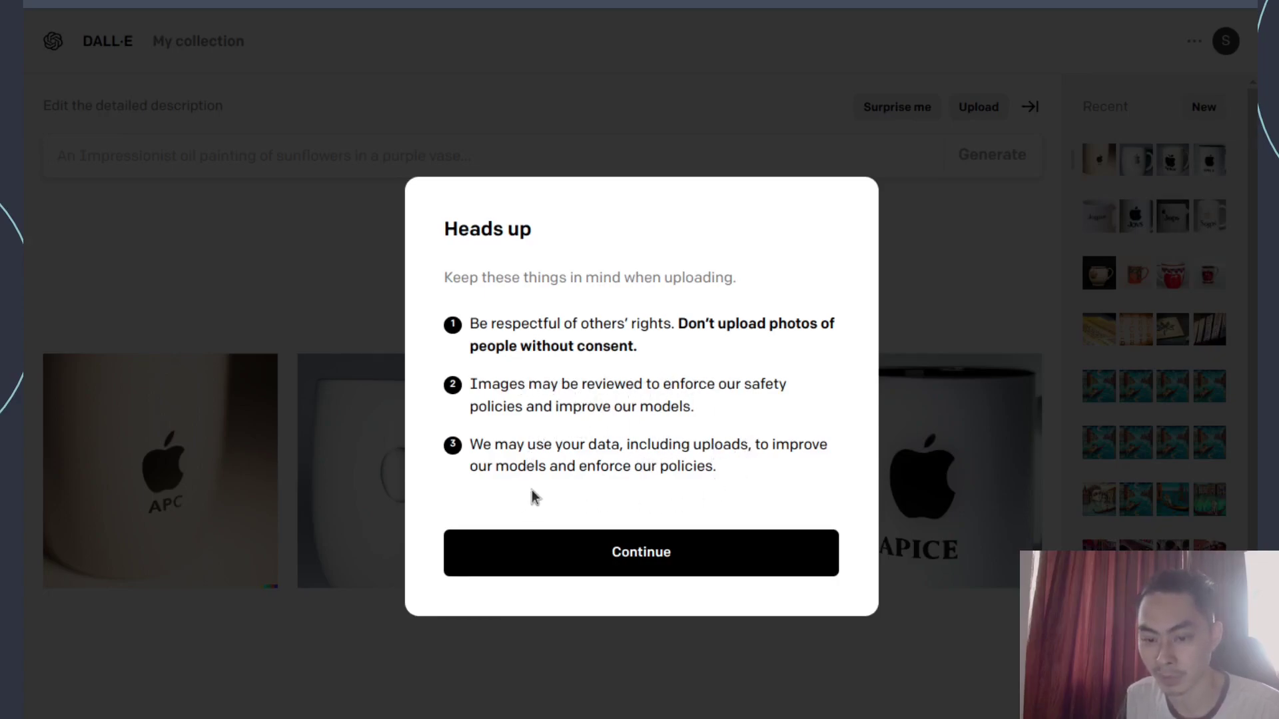
# Step: Accept the upload guidelines and square crop, then close the gondola painting's action options
pyautogui.click(577, 553)
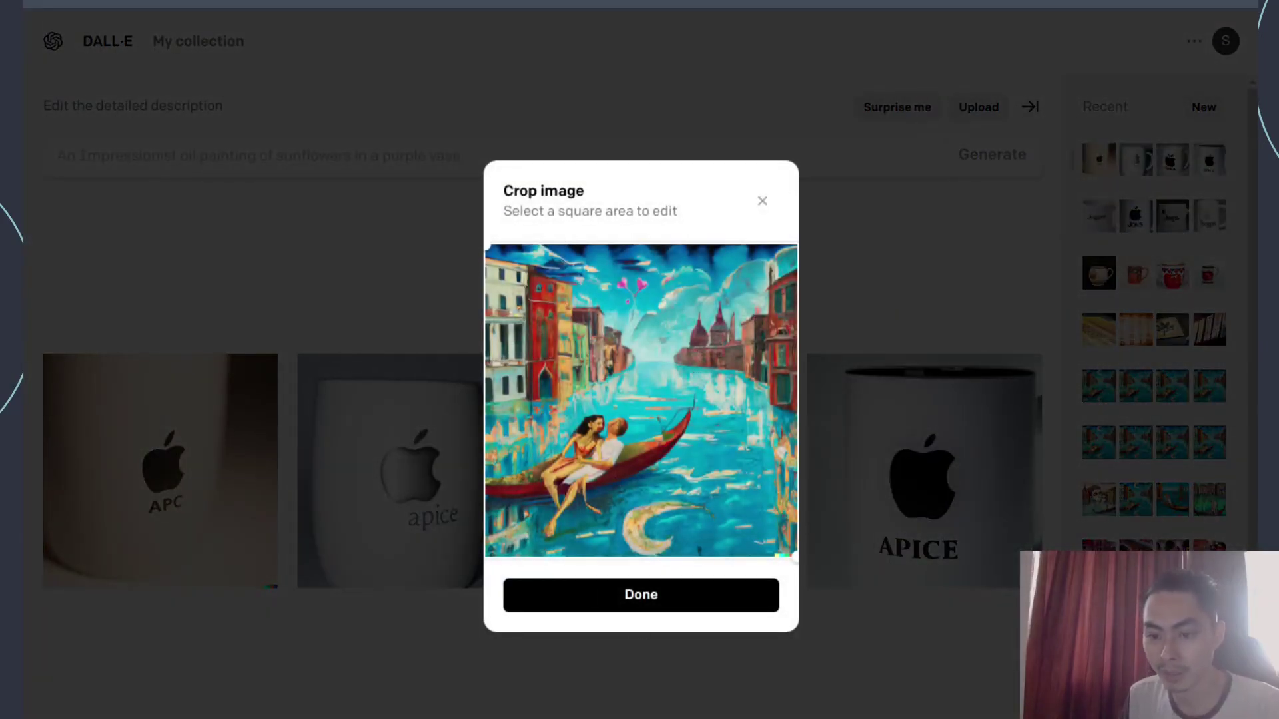
pyautogui.click(658, 604)
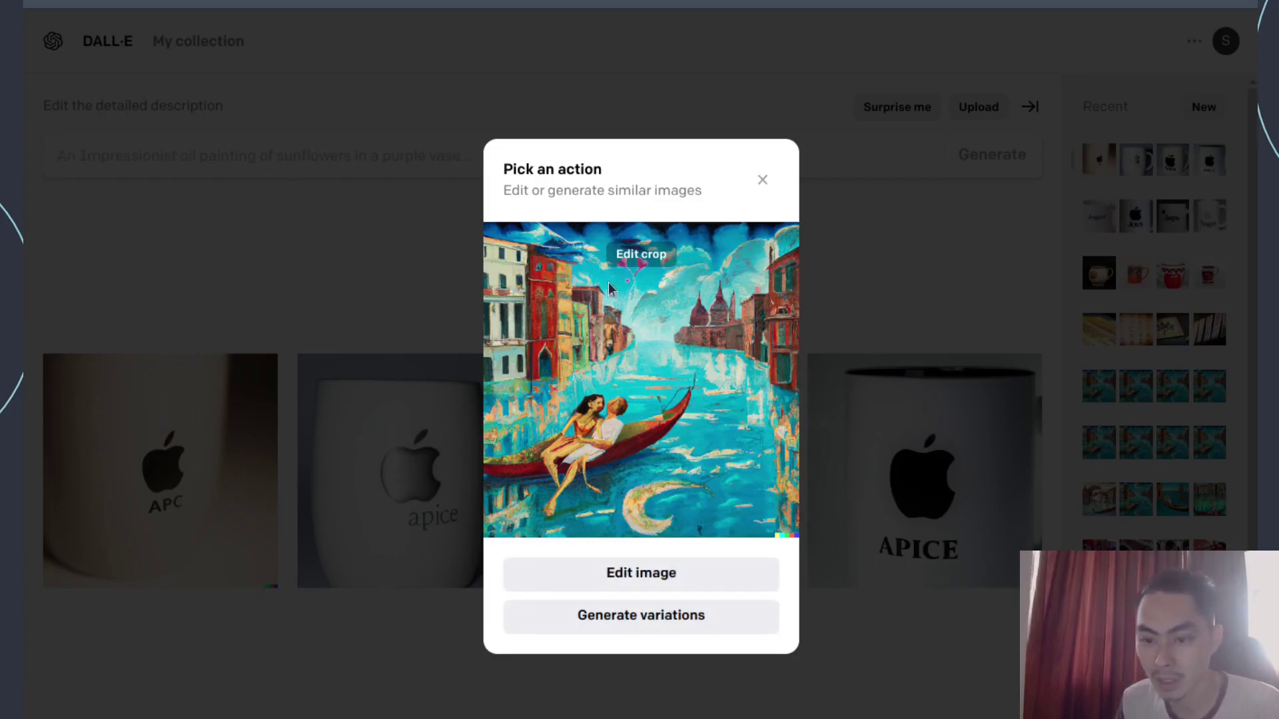
pyautogui.click(758, 190)
pyautogui.click(117, 47)
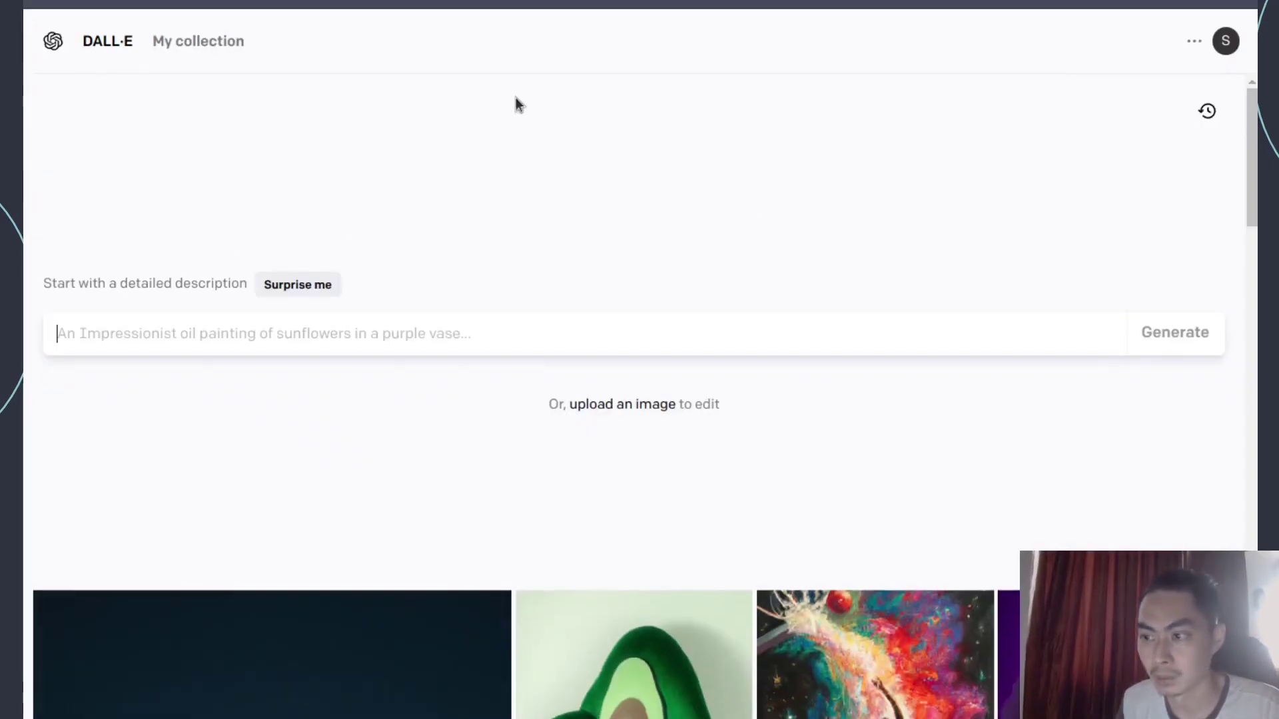
pyautogui.scroll(-14, 640, 333)
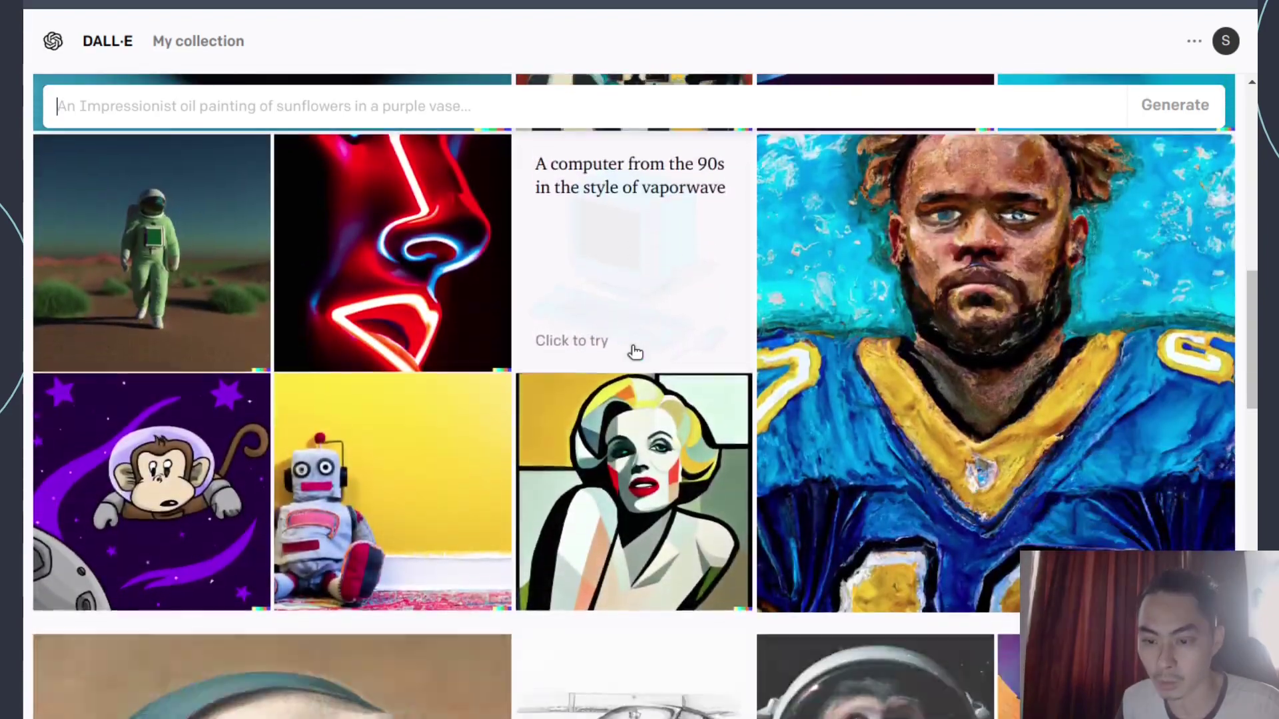
pyautogui.scroll(-1, 603, 343)
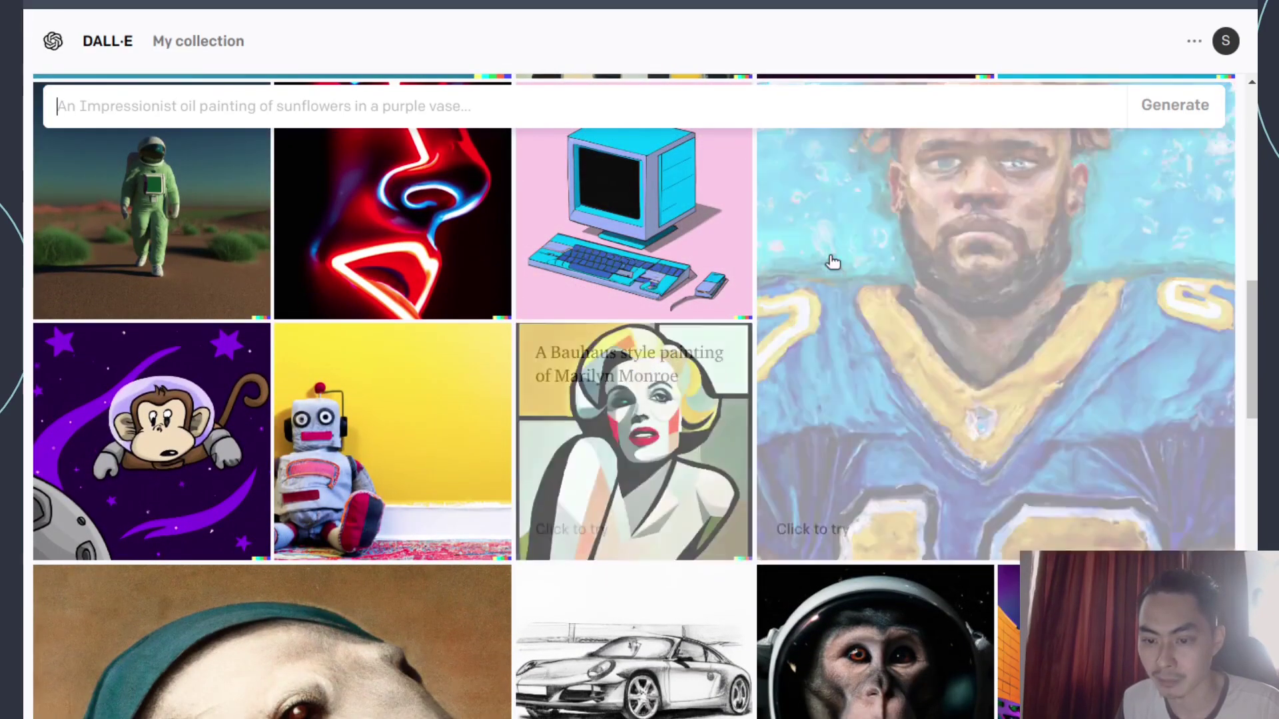
pyautogui.scroll(2, 200, 546)
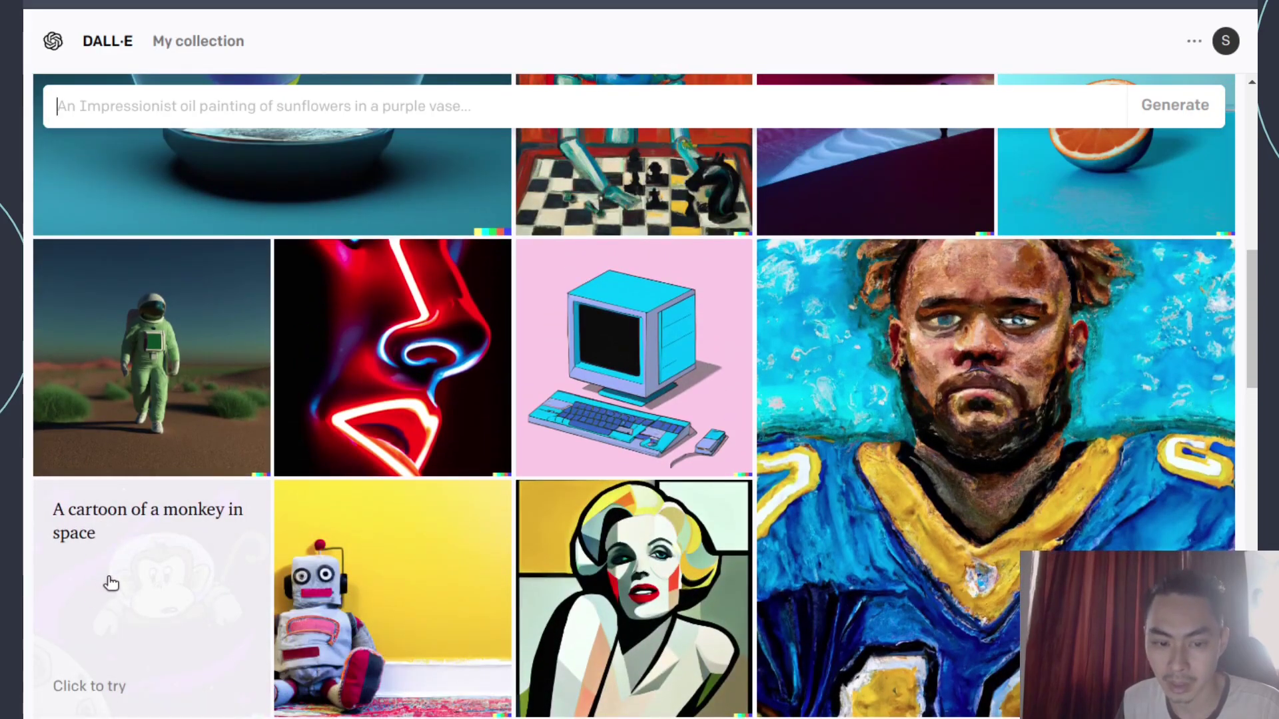
pyautogui.scroll(5, 177, 592)
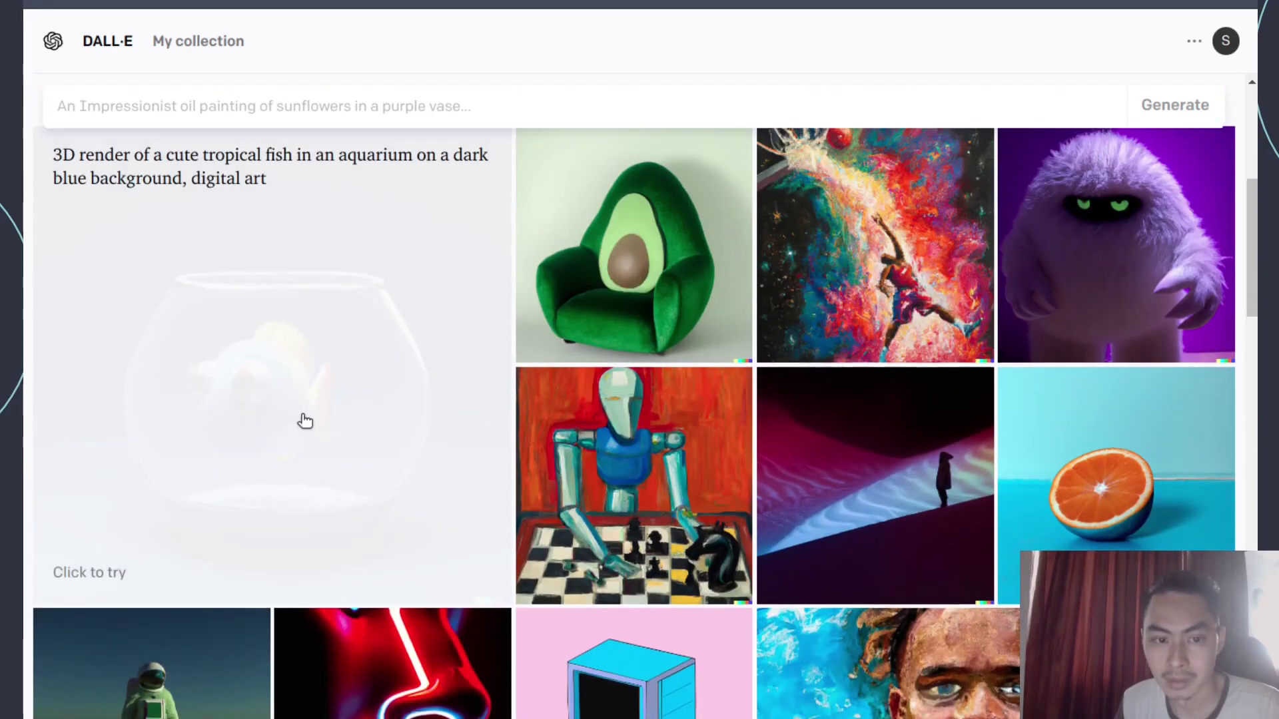
pyautogui.scroll(2, 305, 421)
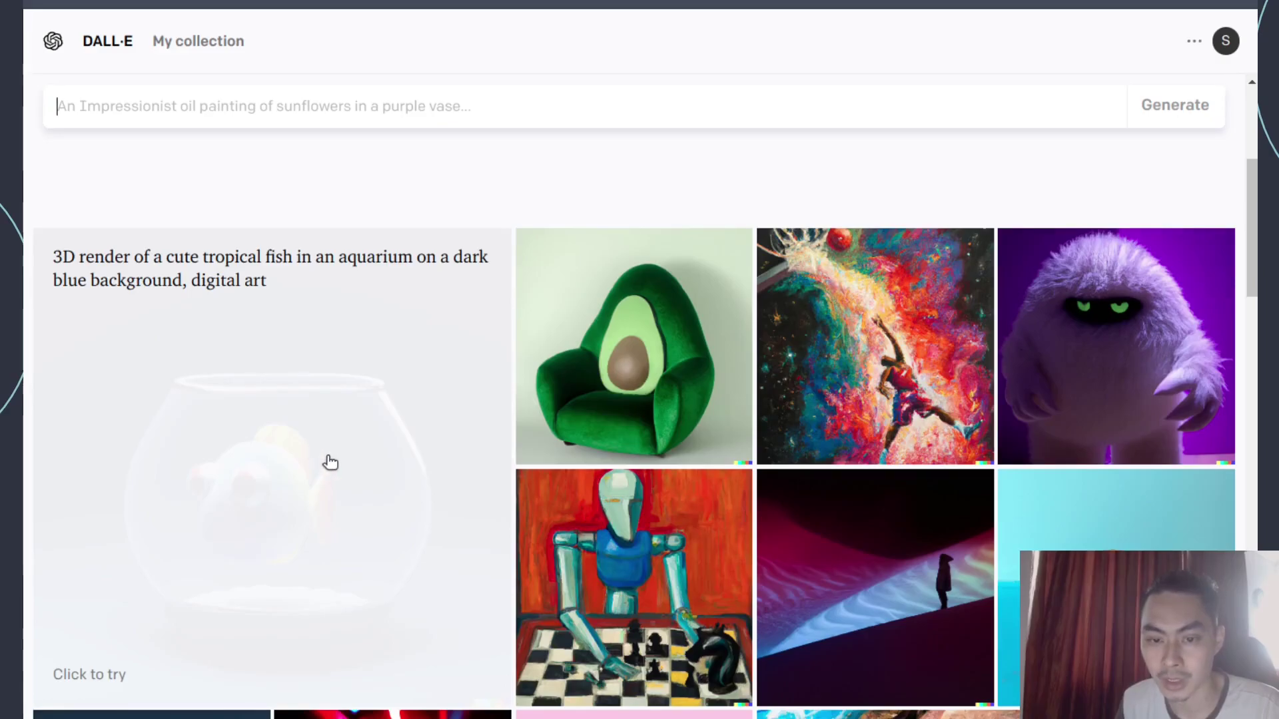
pyautogui.scroll(-2, 333, 466)
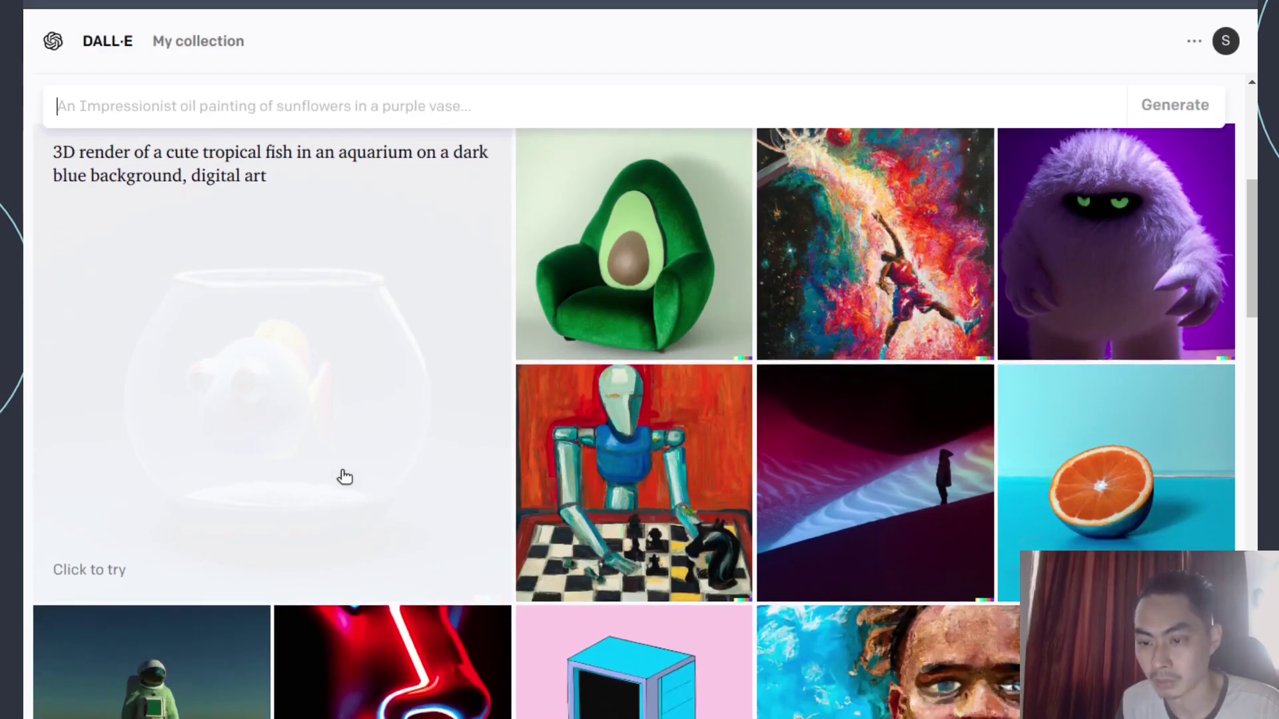
pyautogui.scroll(-20, 383, 475)
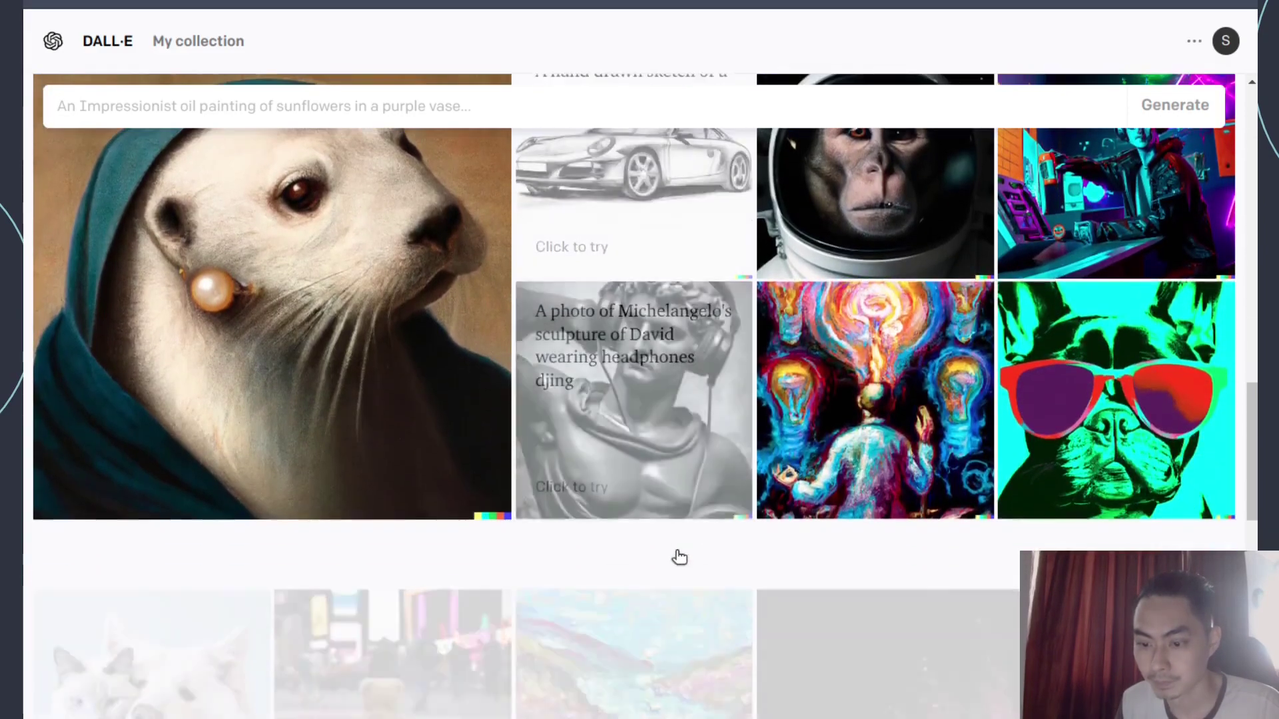
pyautogui.scroll(-7, 680, 540)
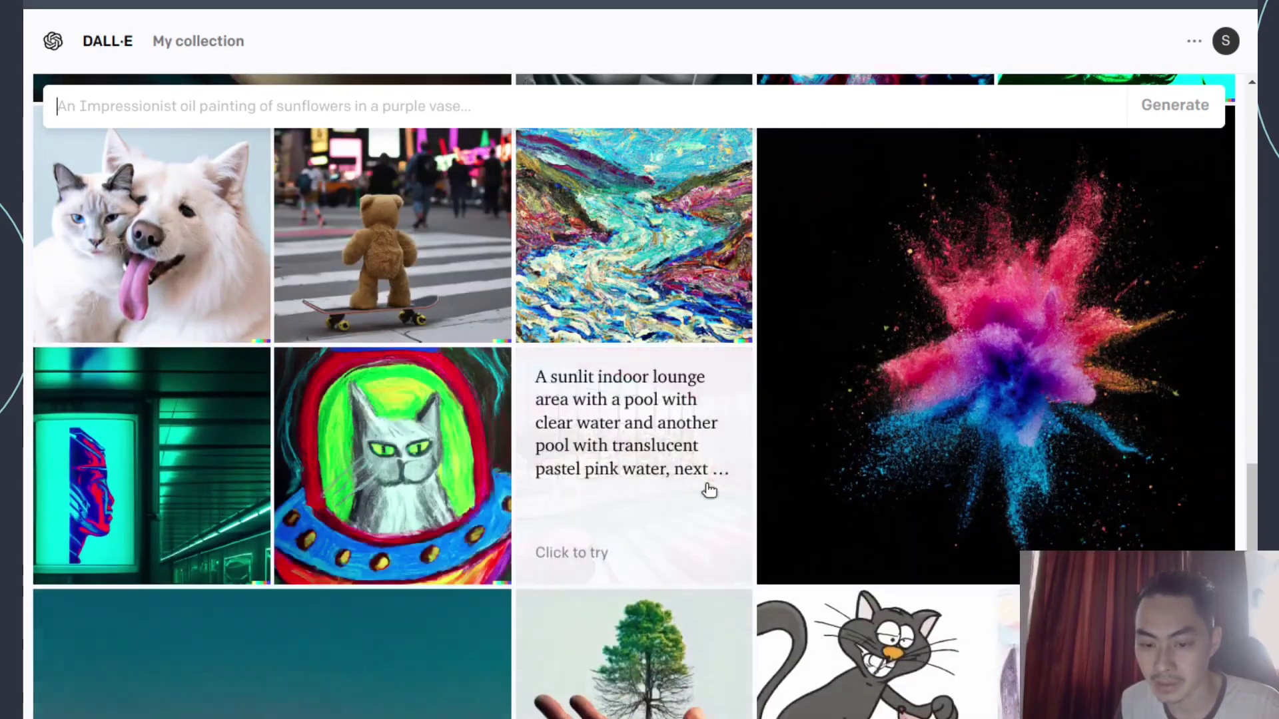
pyautogui.scroll(2, 636, 393)
pyautogui.scroll(10, 636, 393)
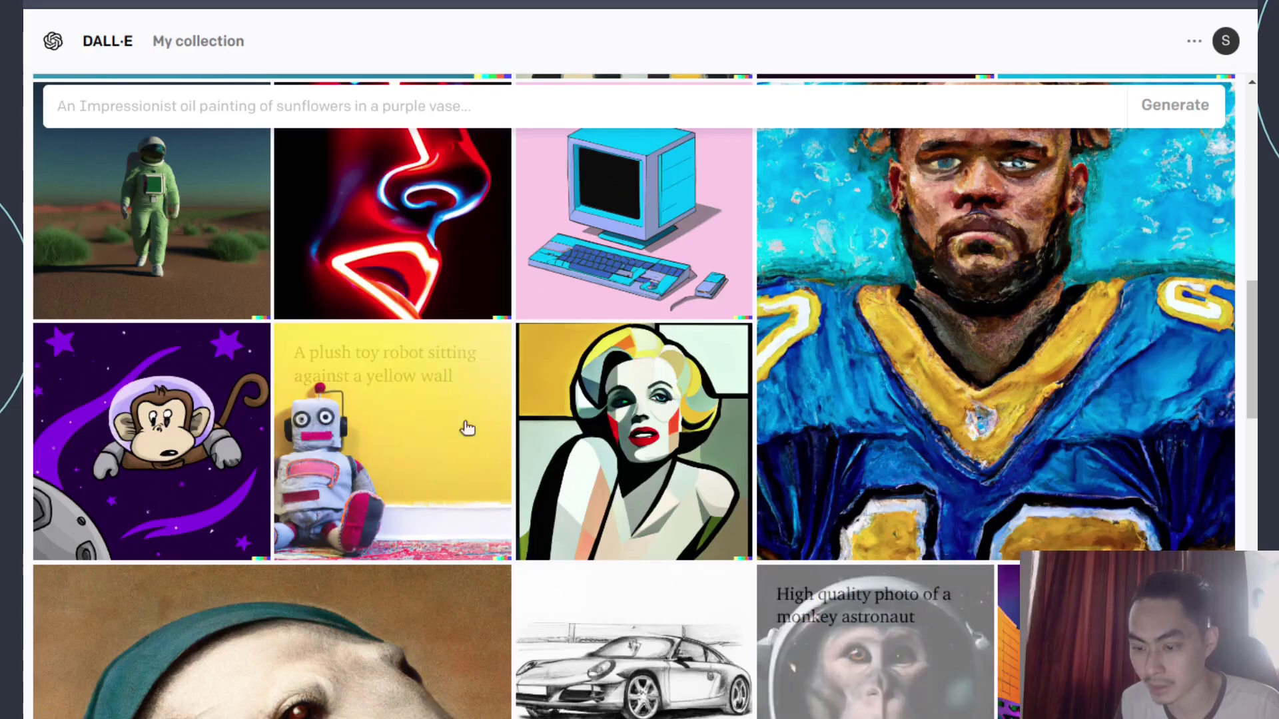
pyautogui.scroll(10, 465, 417)
pyautogui.scroll(4, 467, 226)
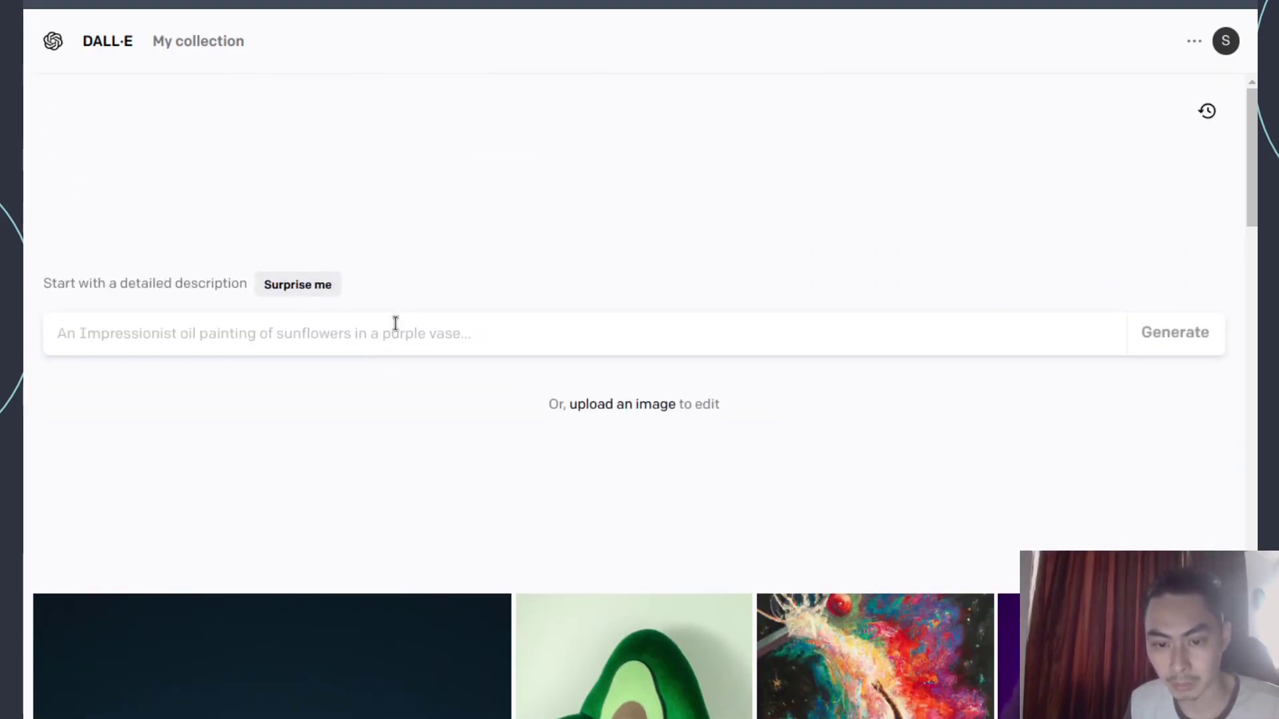
# Step: Generate images from the prompt 'photo of a monkey astronaut, pixel art'
pyautogui.write('photo o')
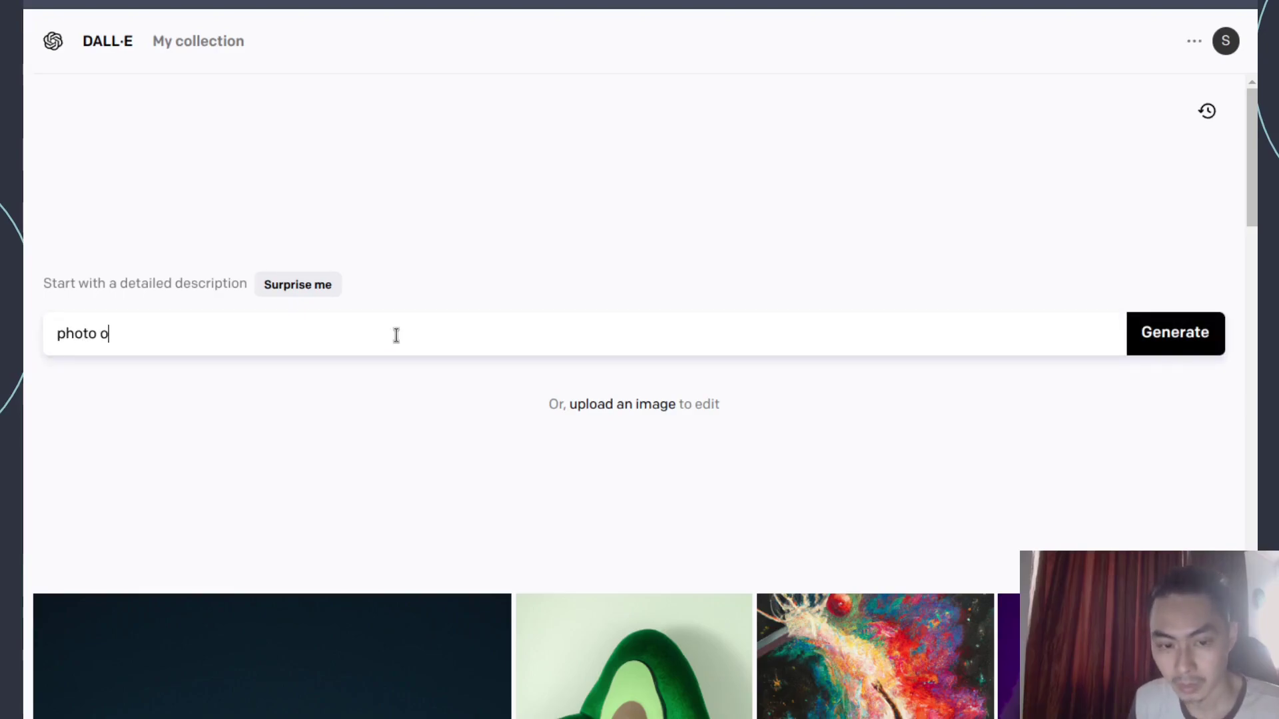
pyautogui.write('f a monkey astronaut')
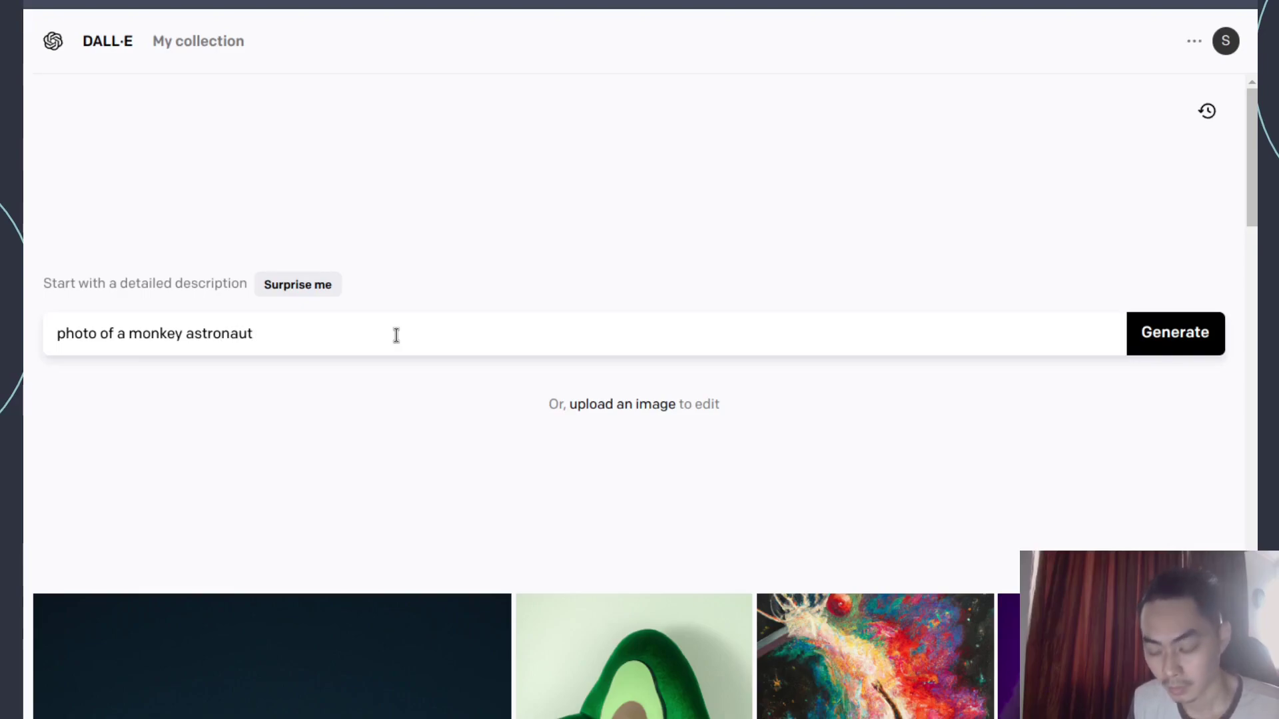
pyautogui.write(', pixel art')
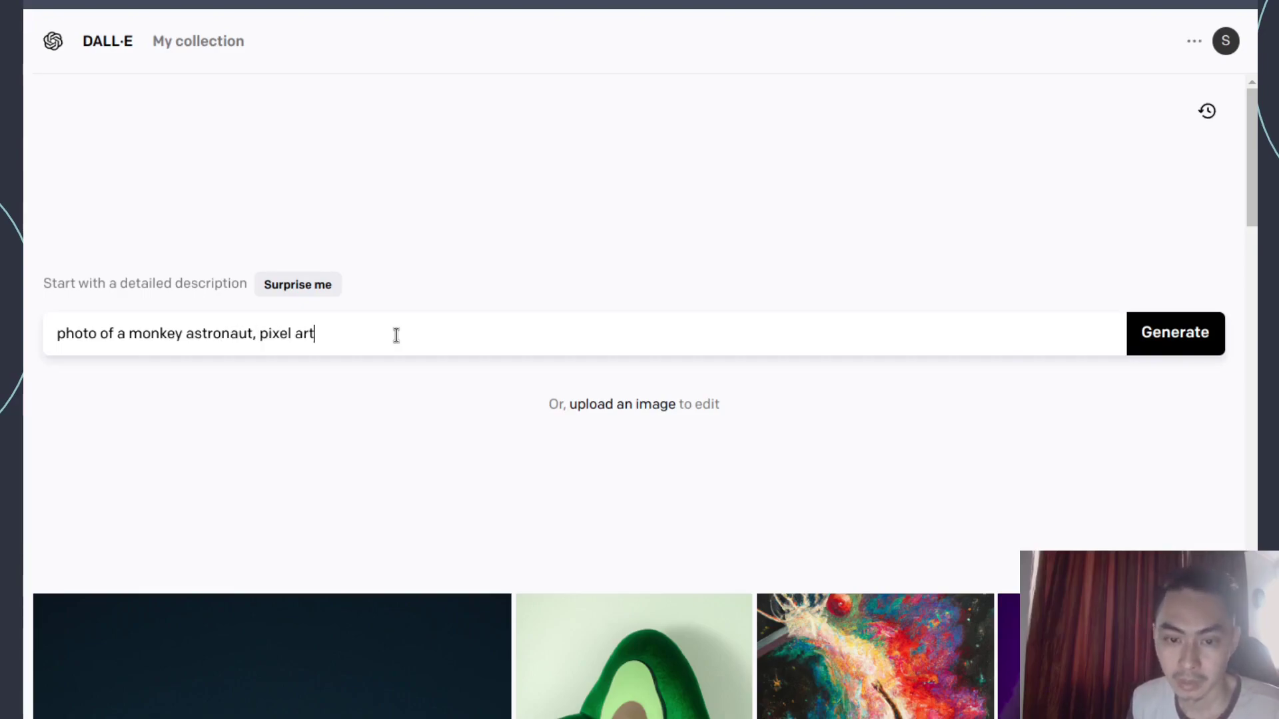
pyautogui.click(1173, 328)
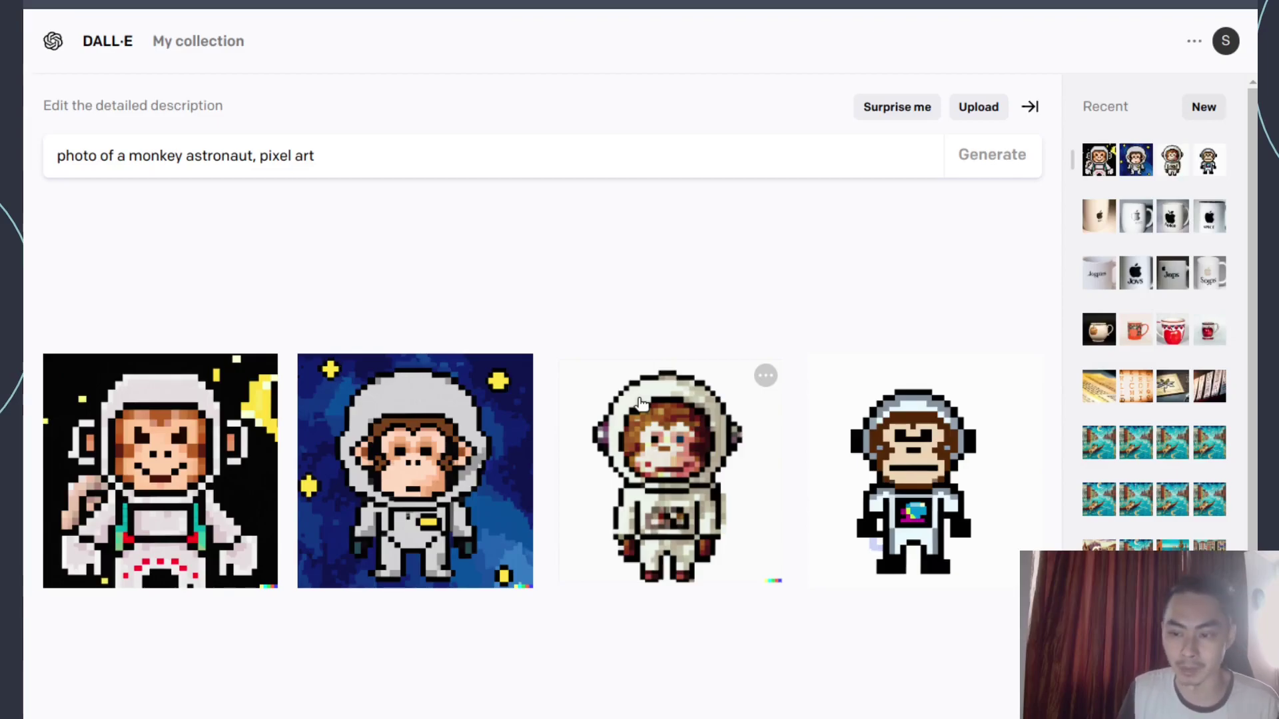
# Step: View the fourth monkey astronaut image, return to the grid, and check the 36 remaining credits
pyautogui.click(961, 531)
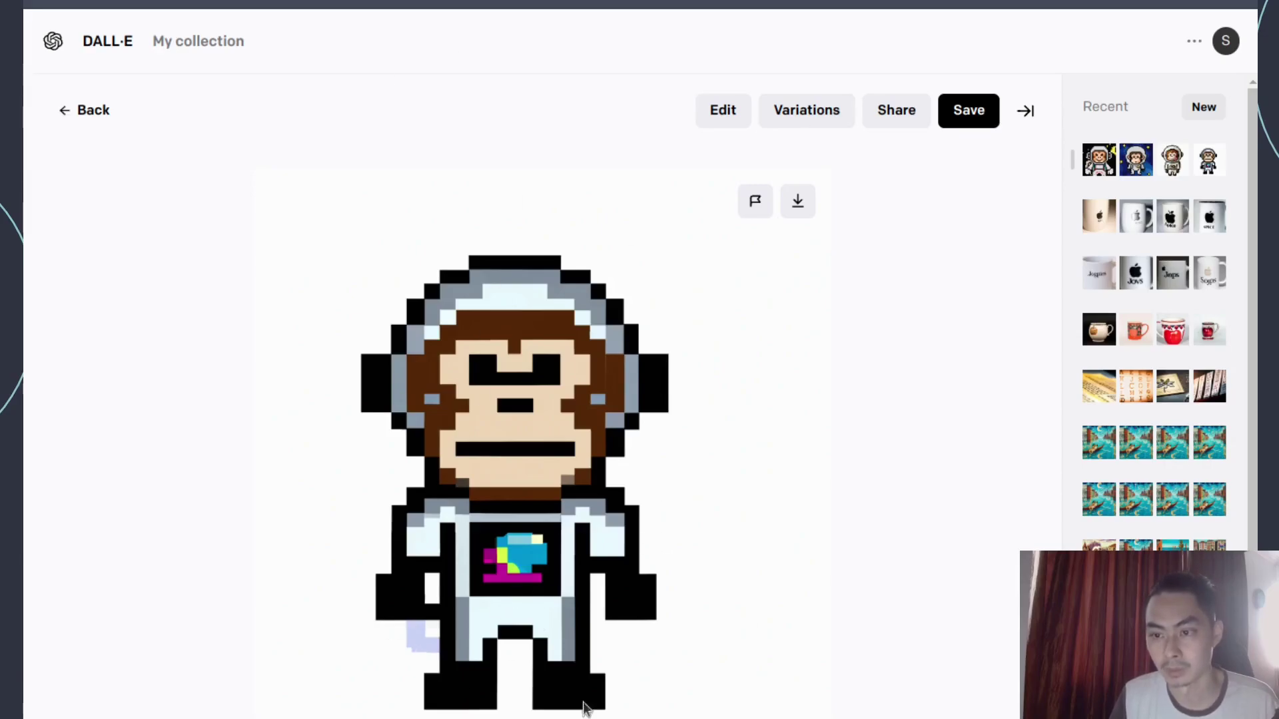
pyautogui.click(102, 113)
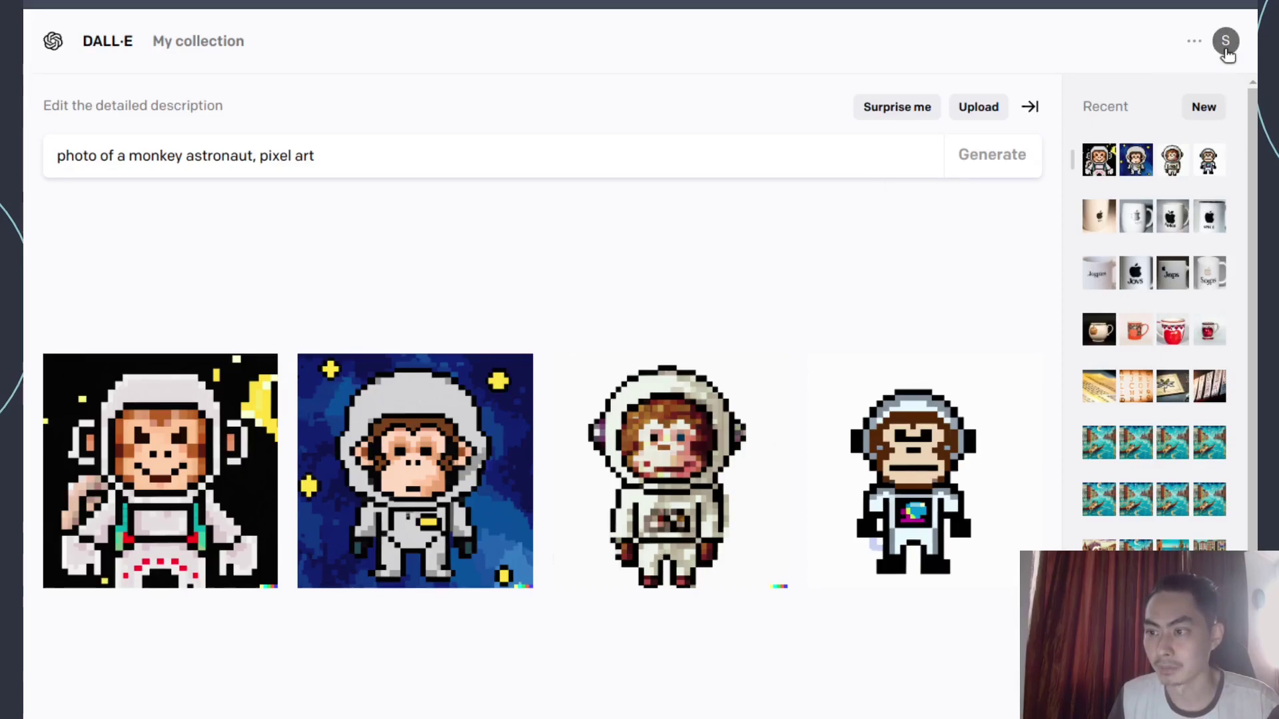
pyautogui.click(1226, 41)
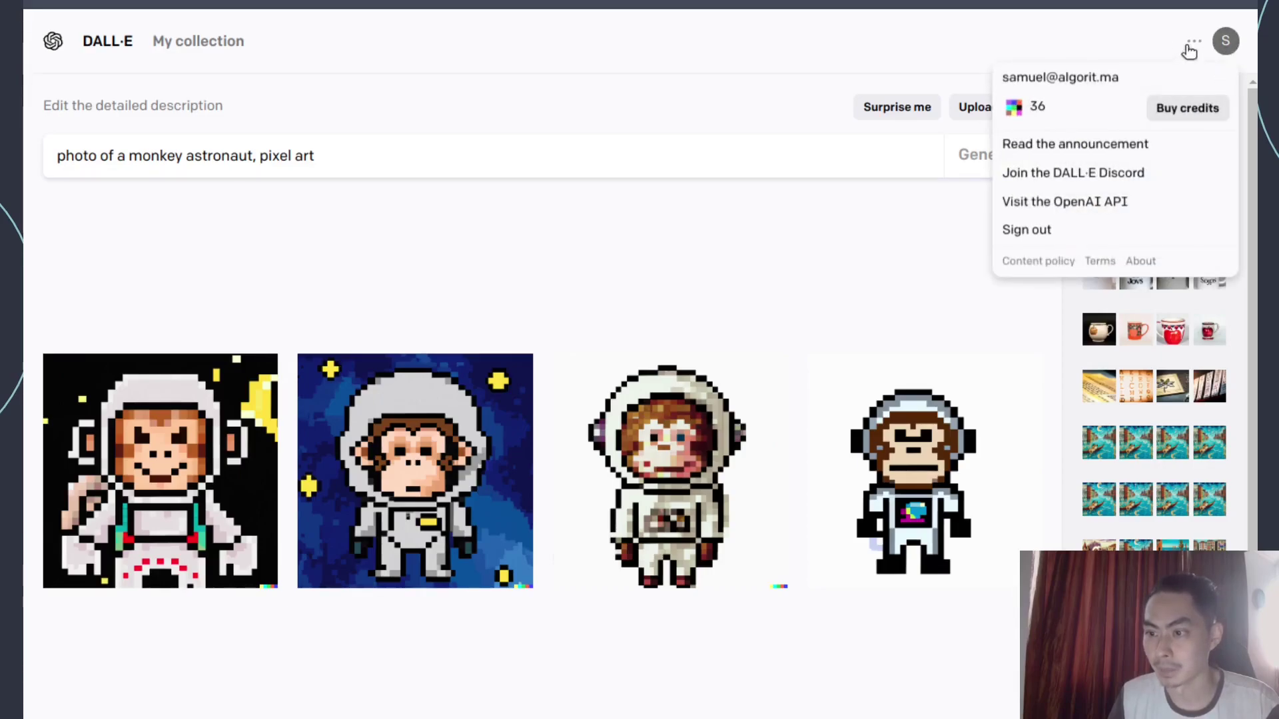
pyautogui.click(1054, 206)
pyautogui.scroll(-8, 676, 230)
pyautogui.scroll(-5, 694, 306)
pyautogui.scroll(13, 690, 303)
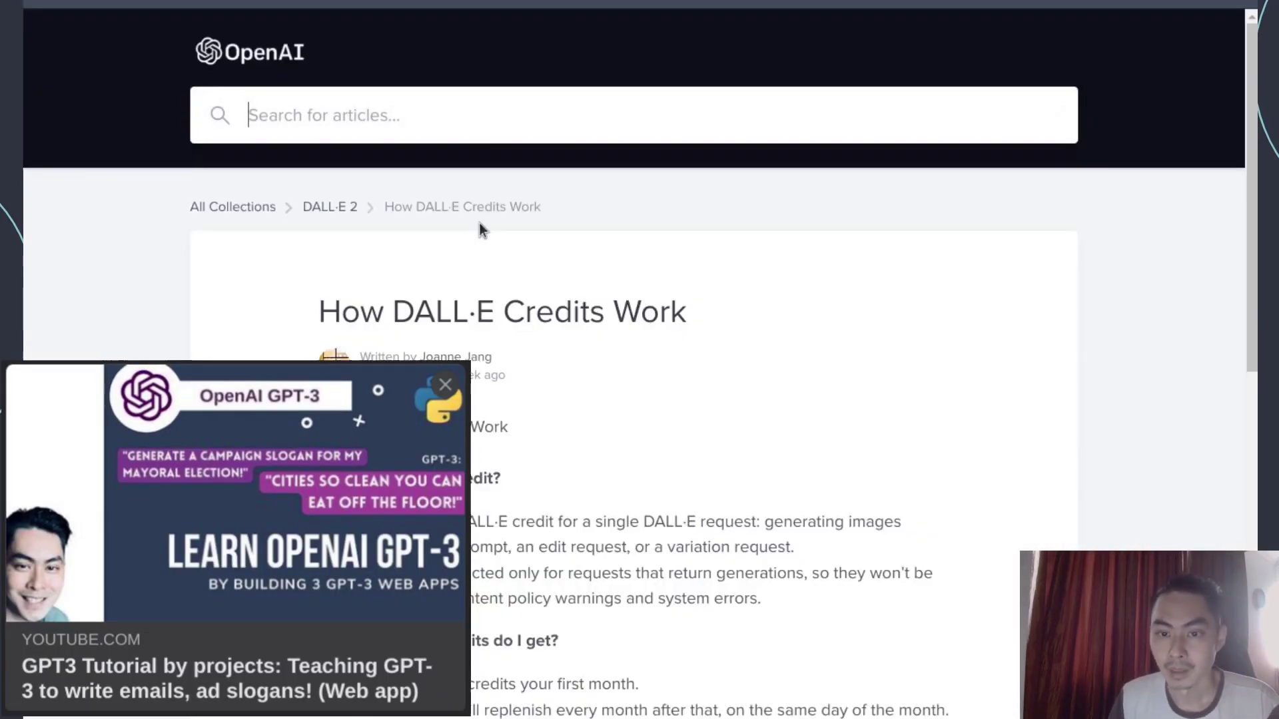
pyautogui.scroll(-4, 481, 223)
pyautogui.scroll(-2, 432, 261)
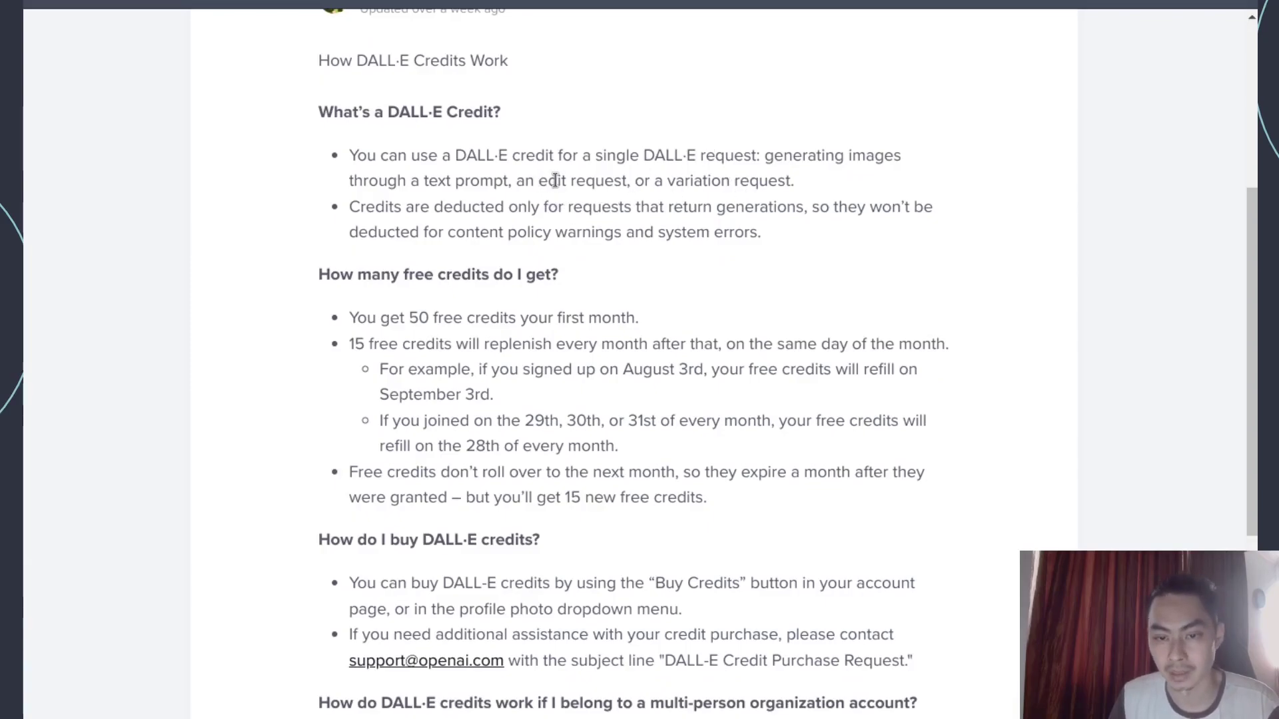
pyautogui.scroll(-1, 533, 177)
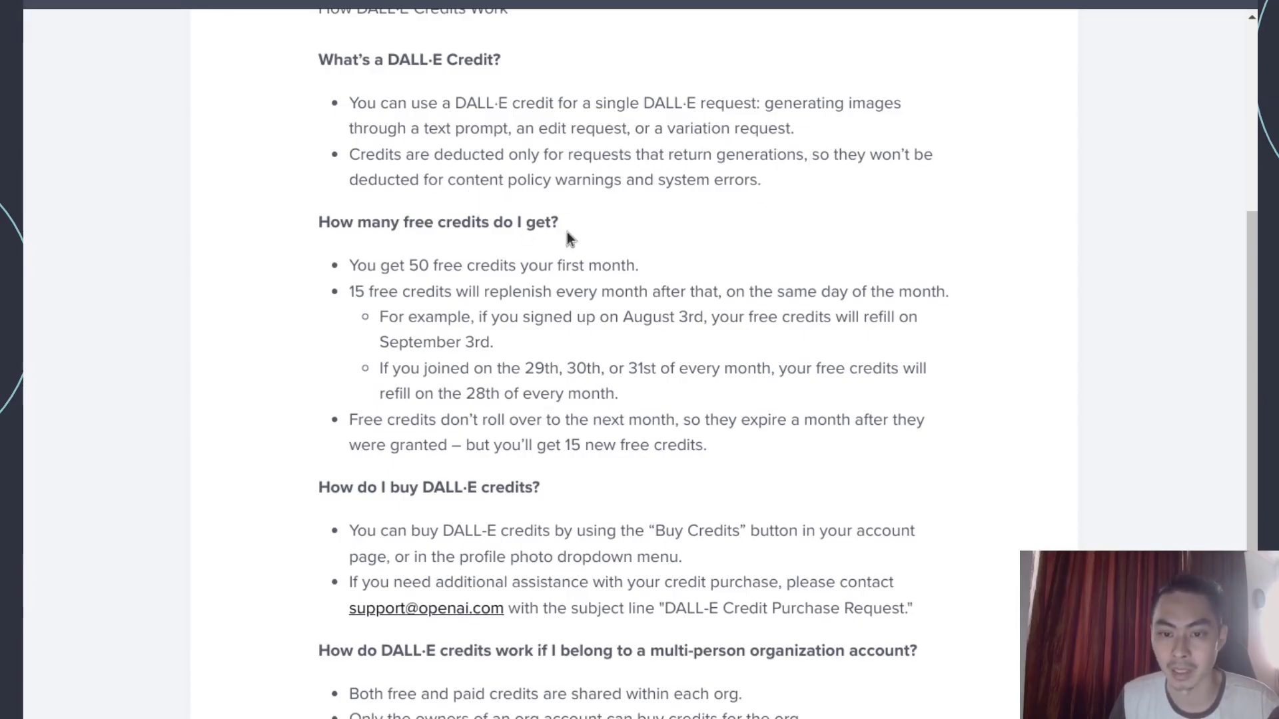
pyautogui.scroll(-2, 567, 229)
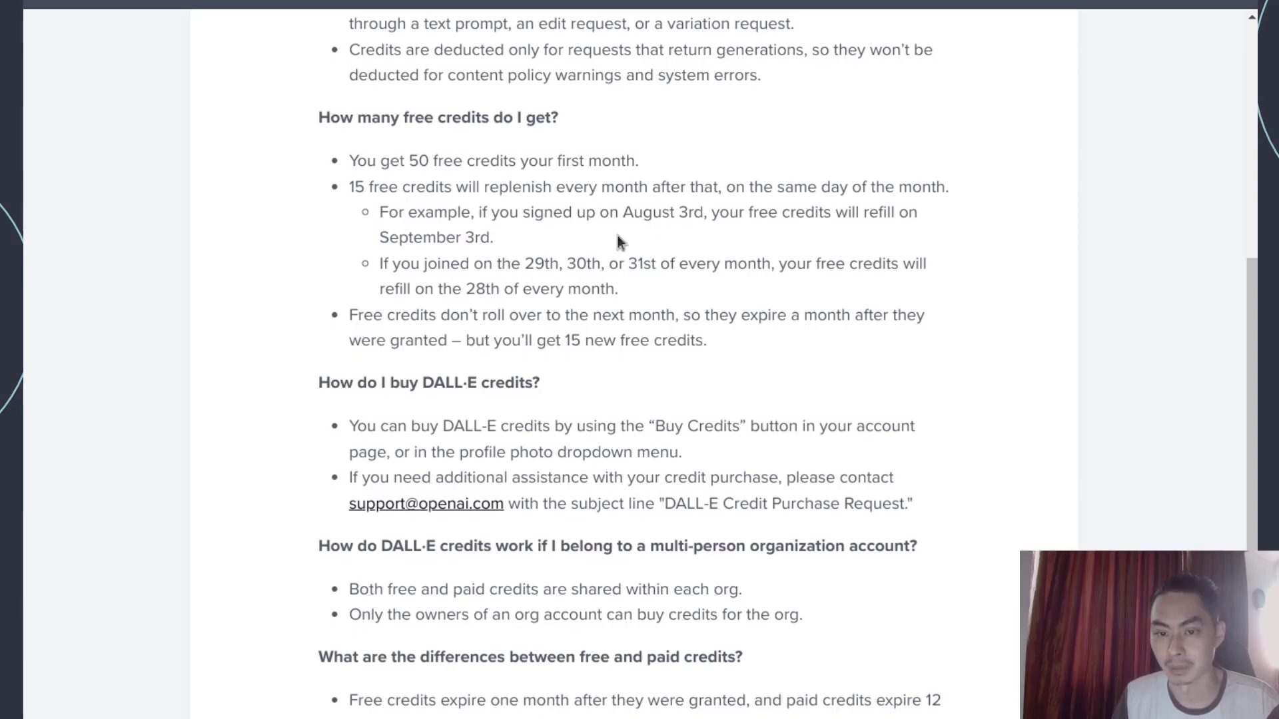
pyautogui.scroll(-1, 606, 238)
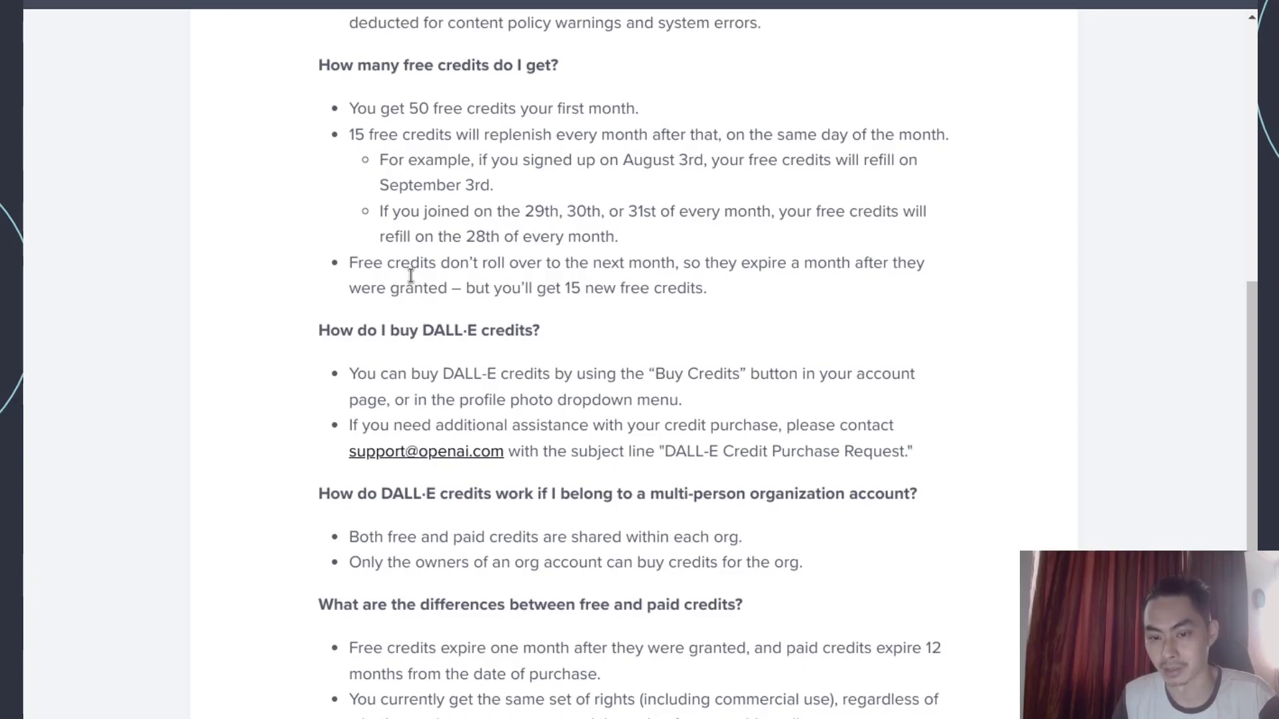
pyautogui.scroll(-2, 550, 264)
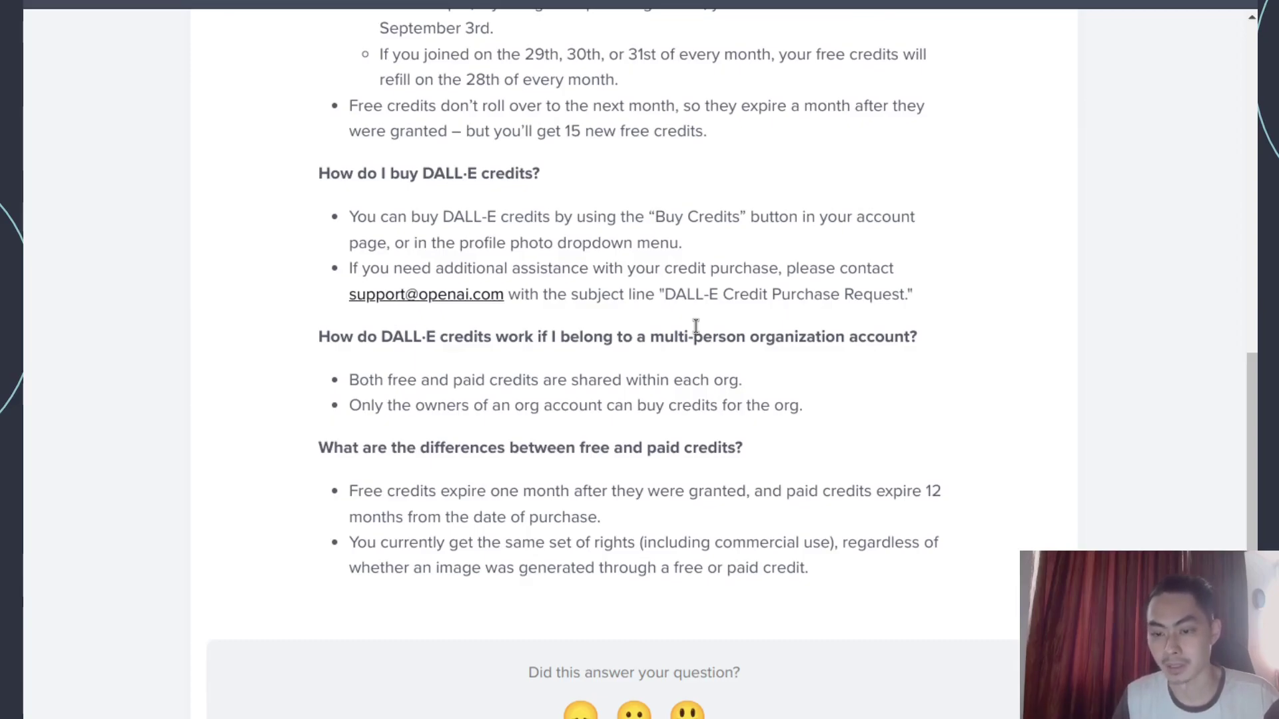
pyautogui.scroll(-1, 841, 514)
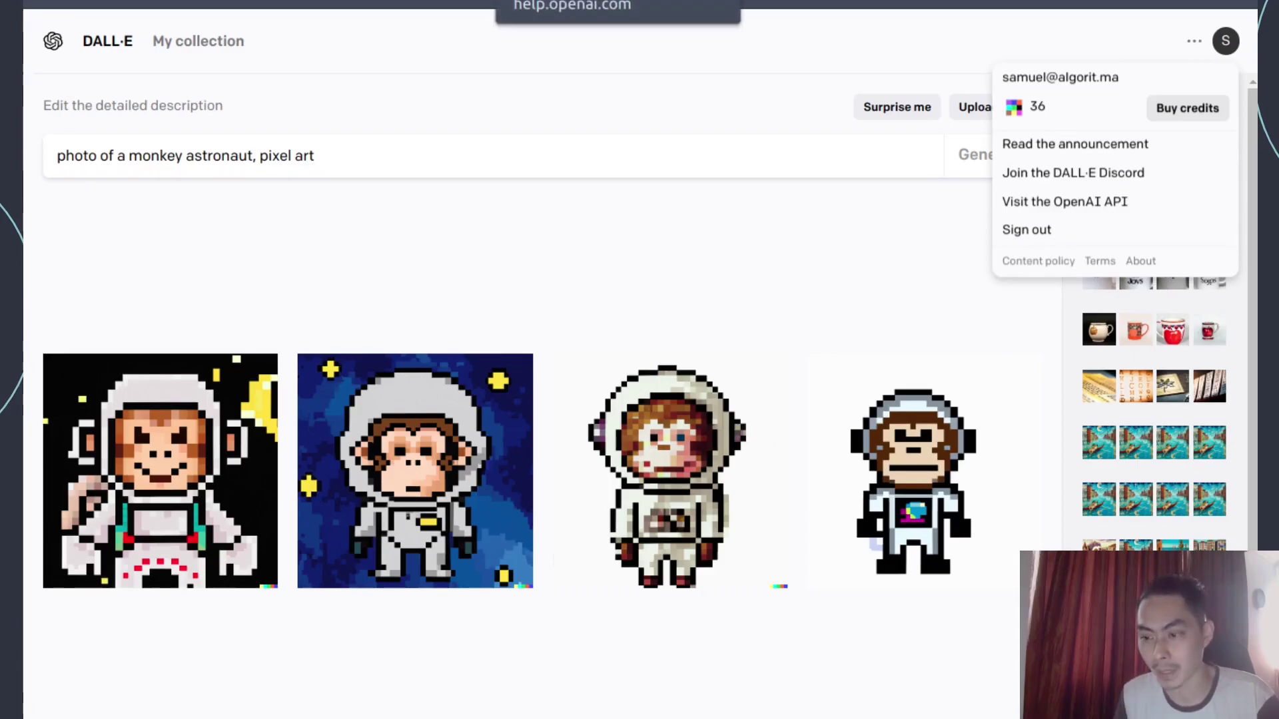
# Step: Replace the monkey prompt with 'an oil pastel drawing of an annoyed cat in a spaceship'
pyautogui.click(851, 38)
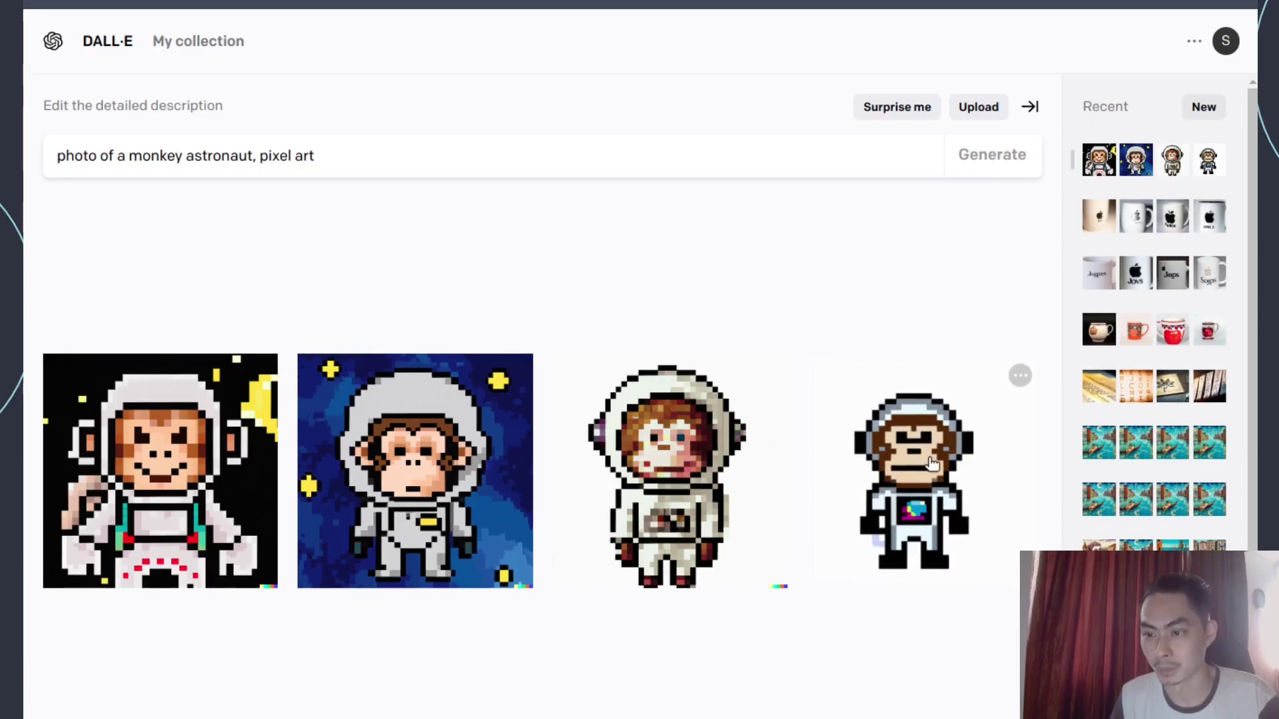
pyautogui.hotkey('ctrl', 'a')
pyautogui.write('an oil pastel drawing of an annoyed cat in a spaceship')
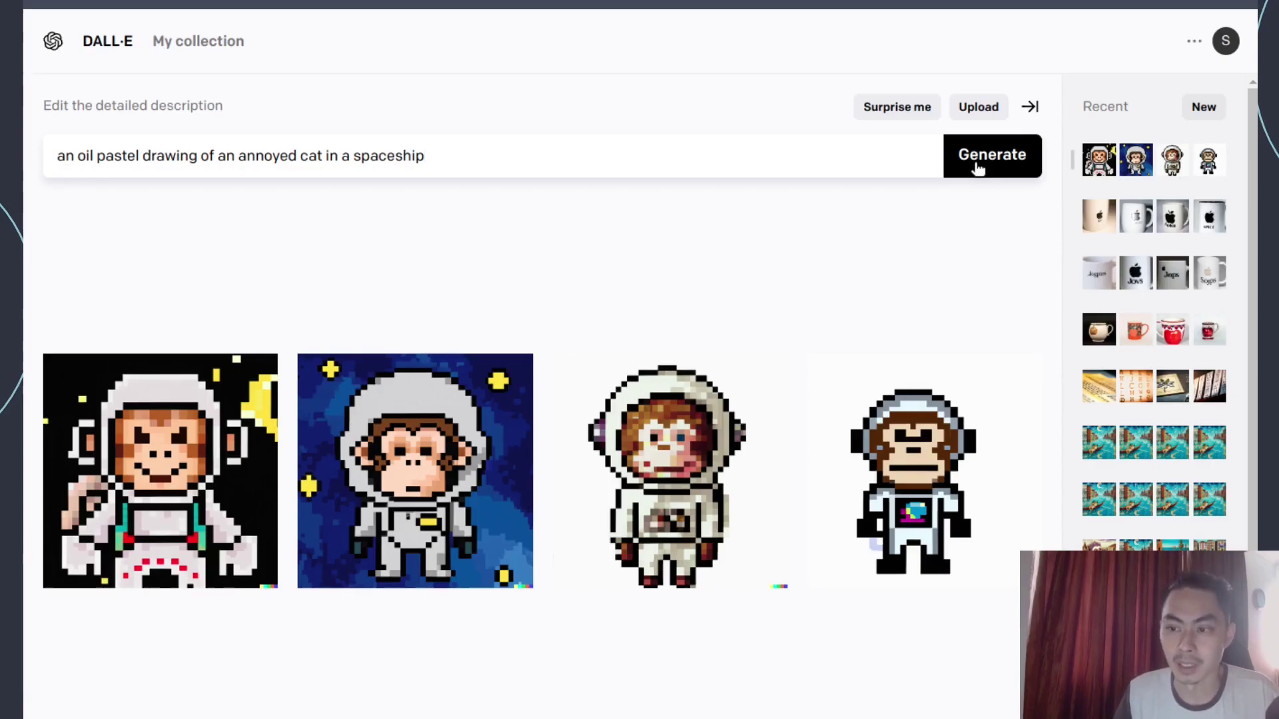
# Step: Generate four images from the prompt 'an oil pastel drawing of an annoyed cat in a spaceship'
pyautogui.click(977, 168)
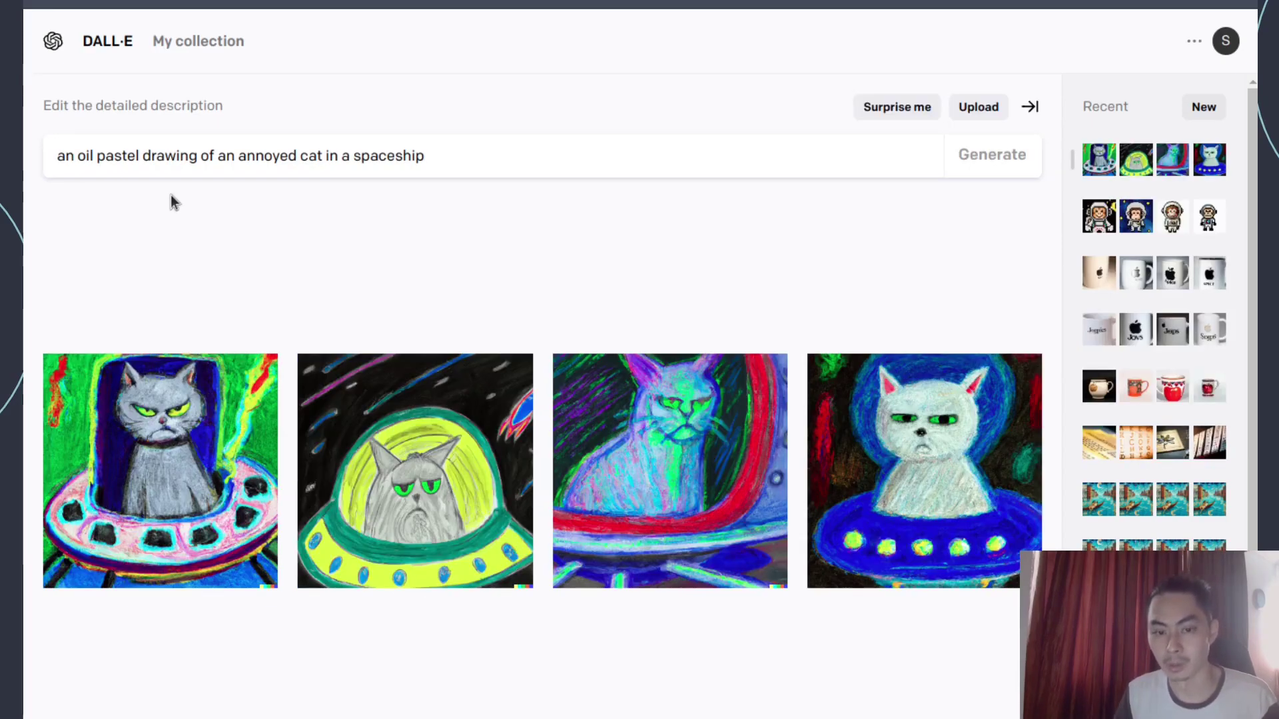